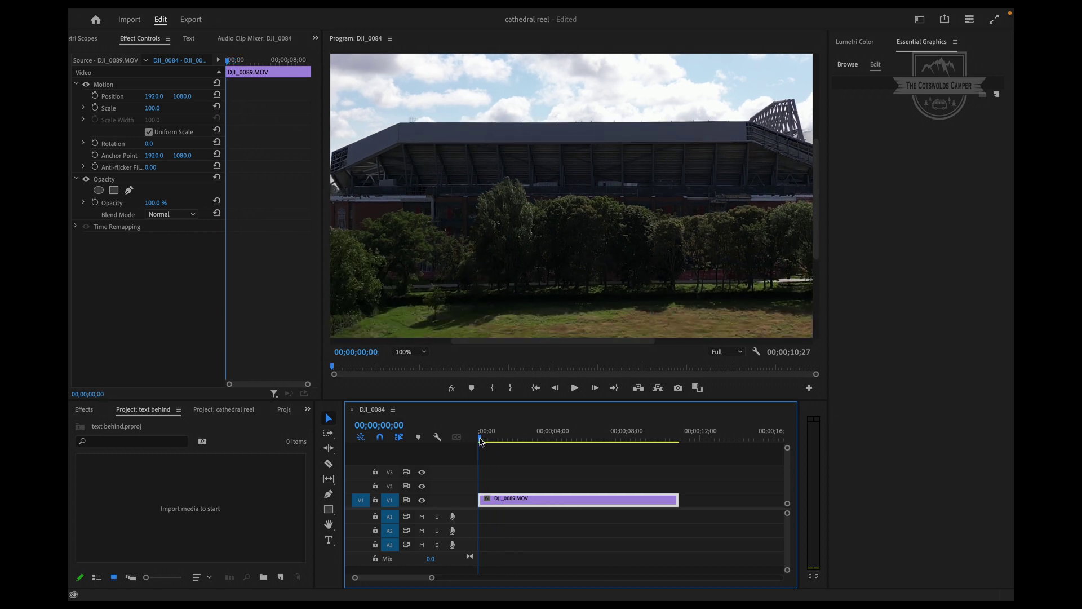
Add the title text "LIVERPOOL" in the sky above the stadium at the start of the sequence.
mouse_move(481, 442)
left_mouse_down()
mouse_move(633, 459)
mouse_move(470, 459)
left_mouse_up()
left_click(326, 544)
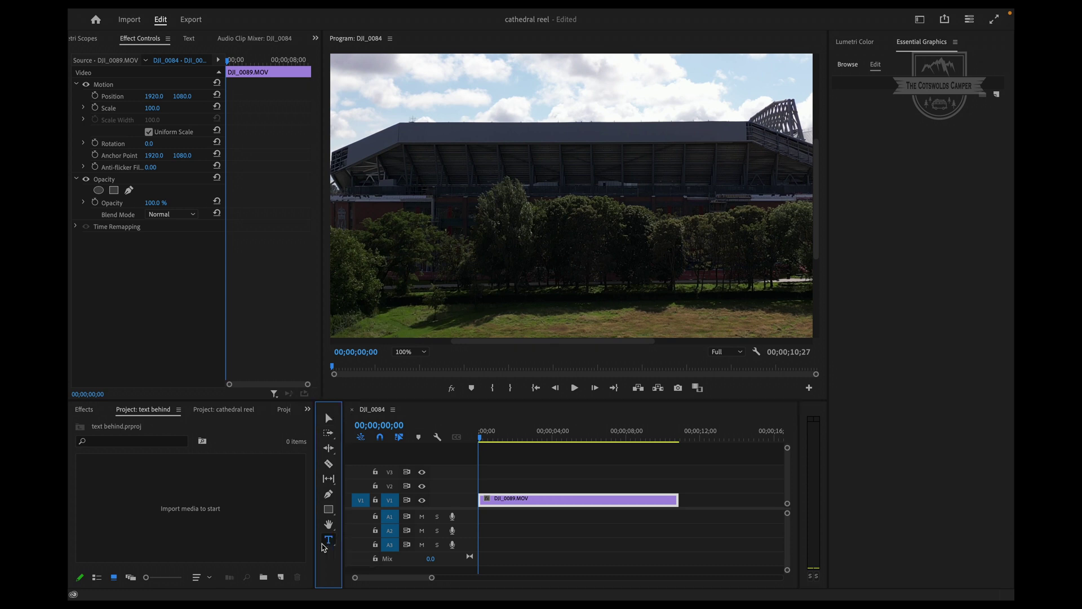
left_click(491, 89)
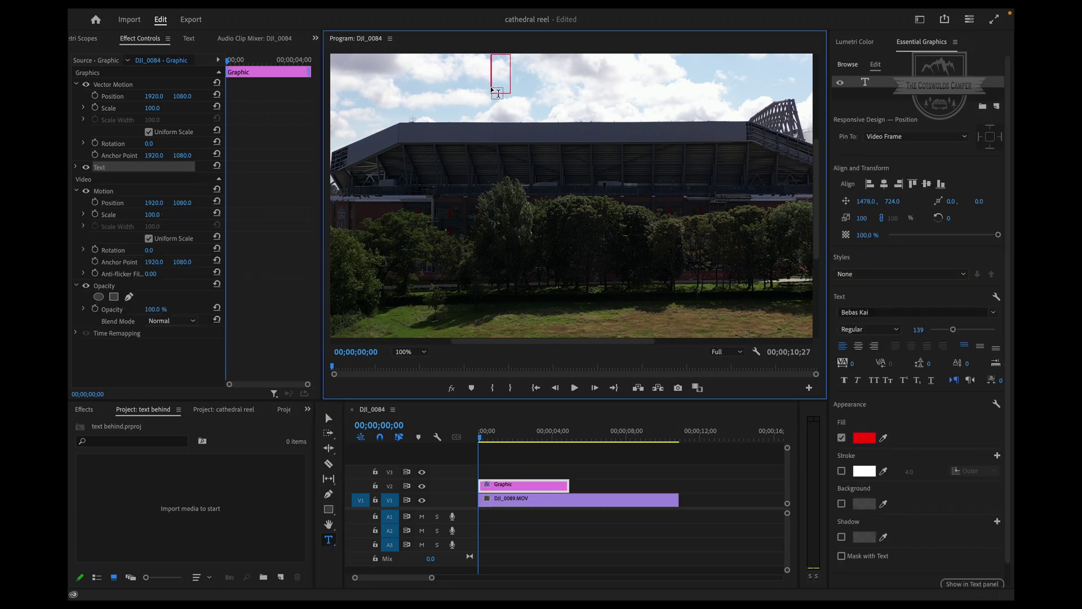
type("LIVERPOO")
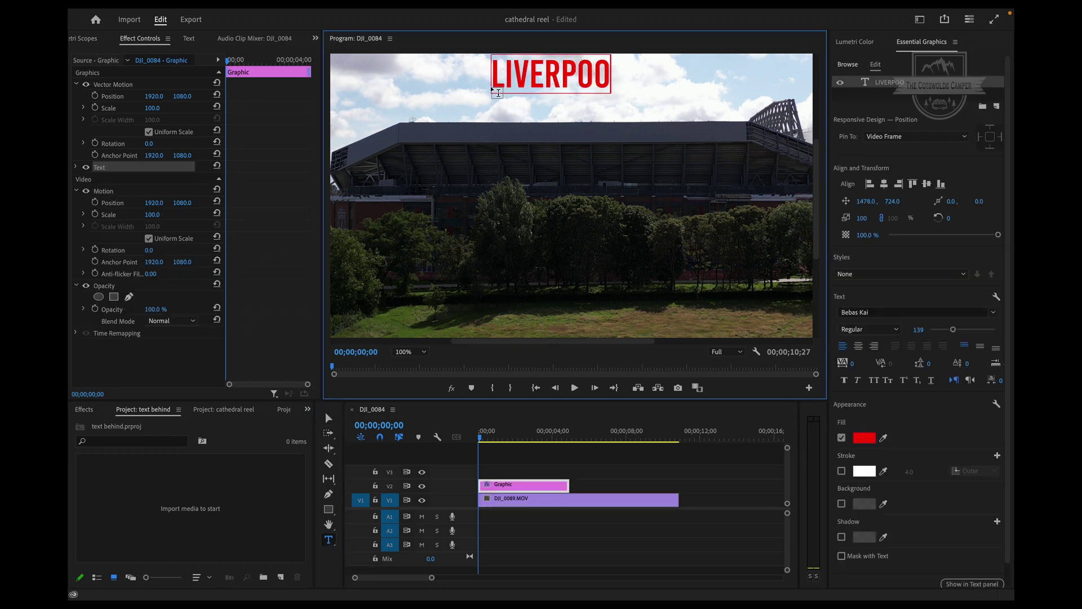
type("L")
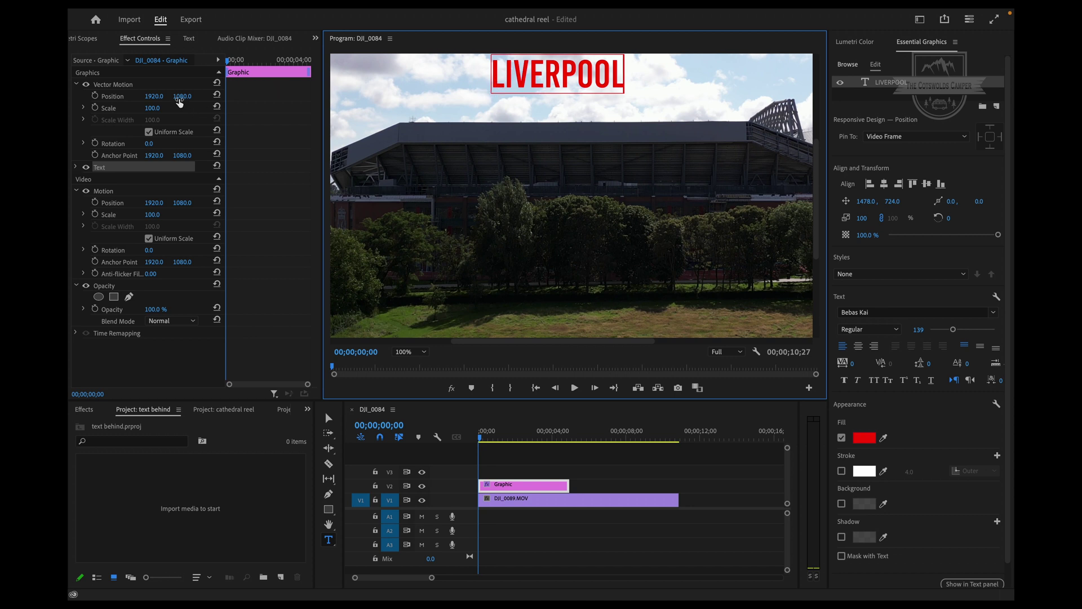
Enlarge the LIVERPOOL title to about 191% and move it to about 1374, 918 so it overlaps the stadium roof.
left_click(328, 418)
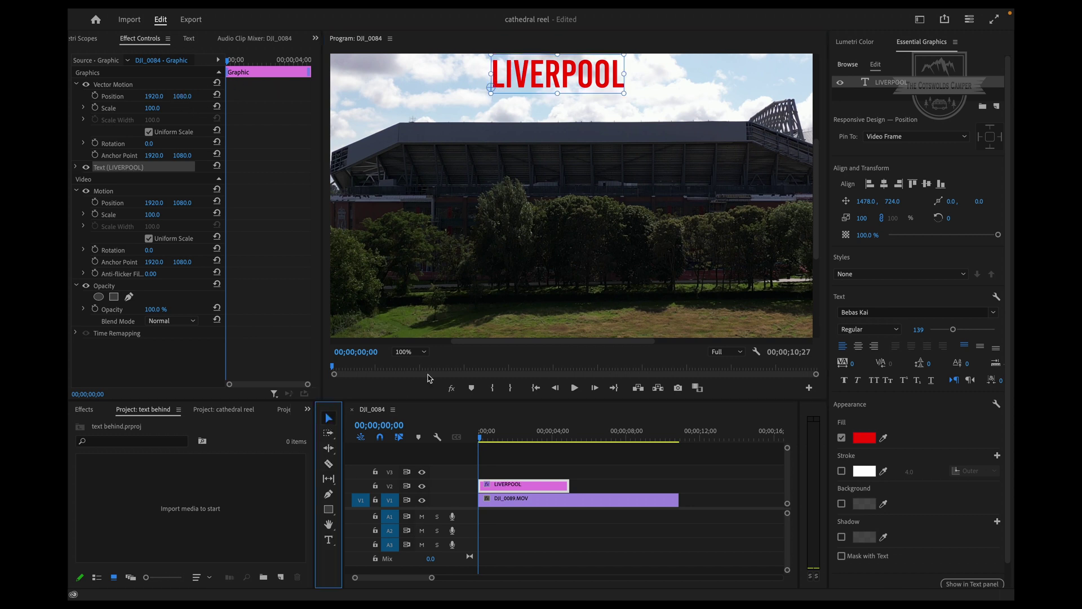
left_click_drag(626, 93, 748, 100)
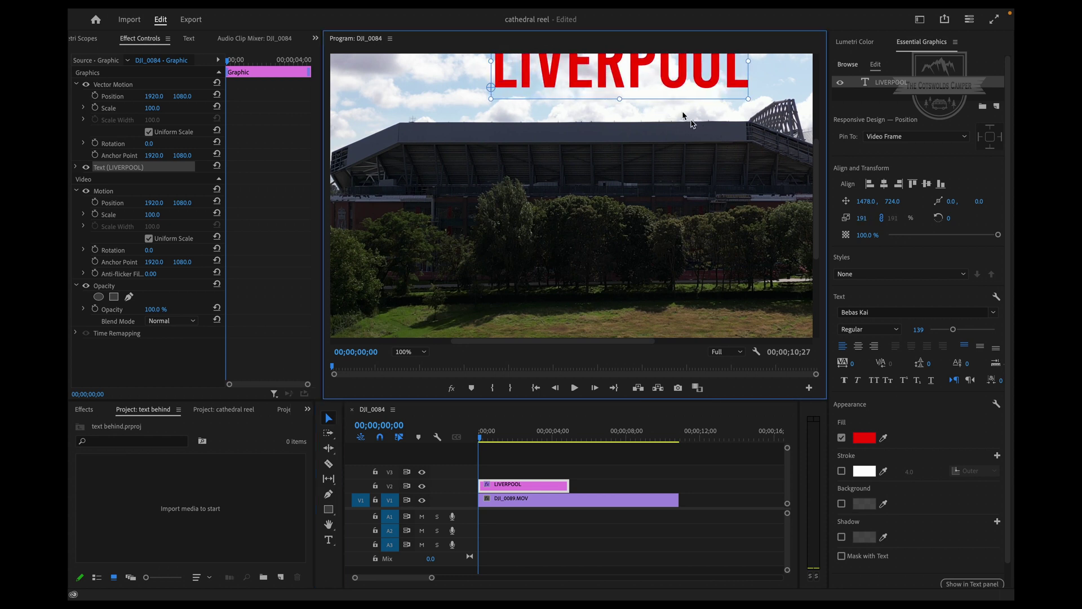
left_click_drag(599, 69, 572, 124)
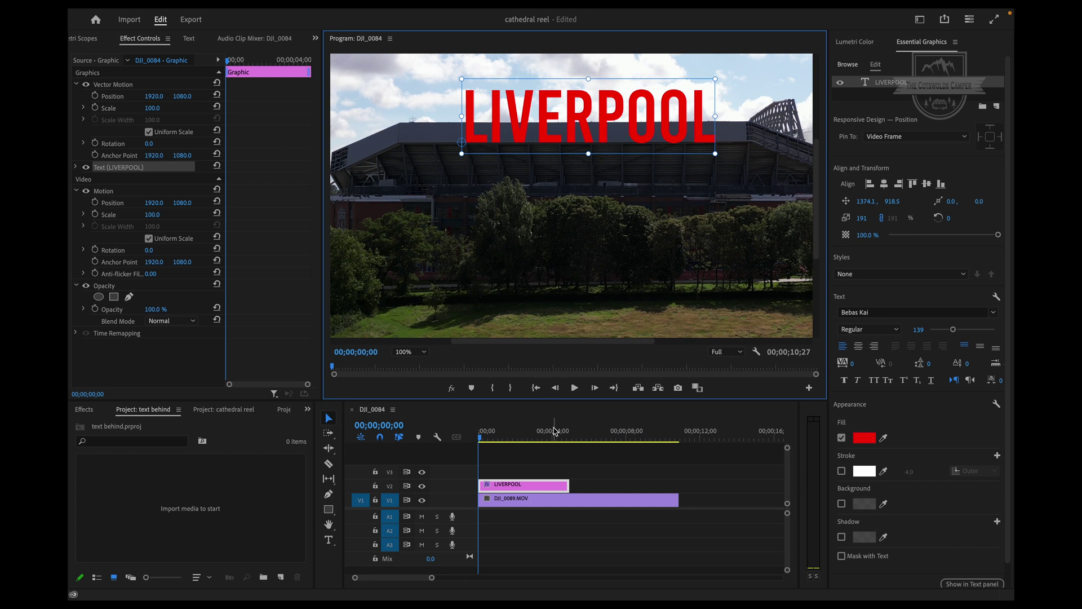
Extend the LIVERPOOL title on V2 so it ends together with the DJI_0089.MOV clip.
left_click(566, 485)
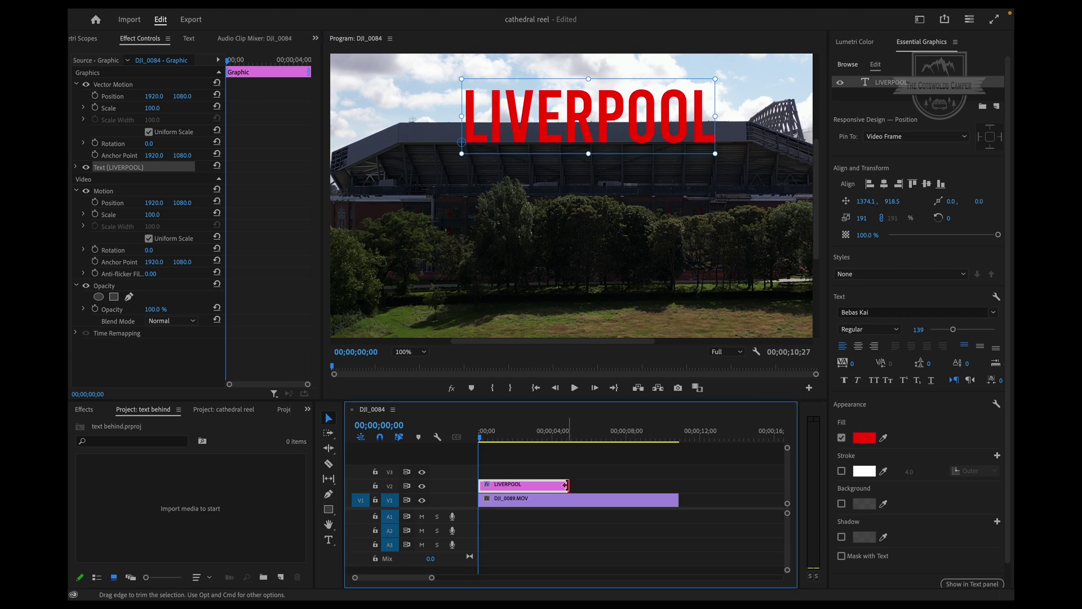
left_click_drag(567, 485, 678, 492)
left_click(509, 505)
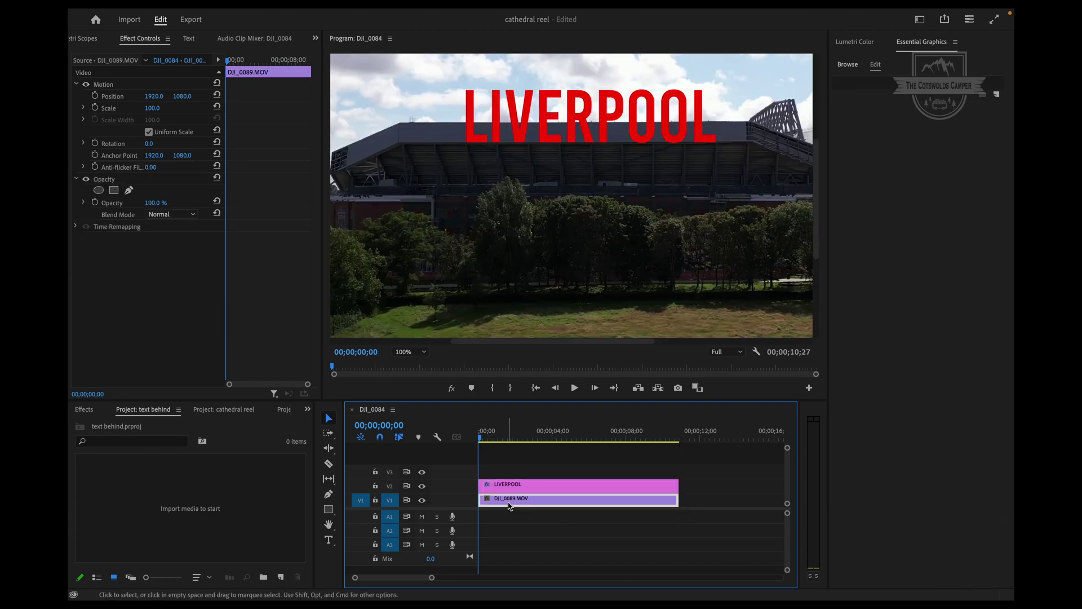
left_click(509, 486)
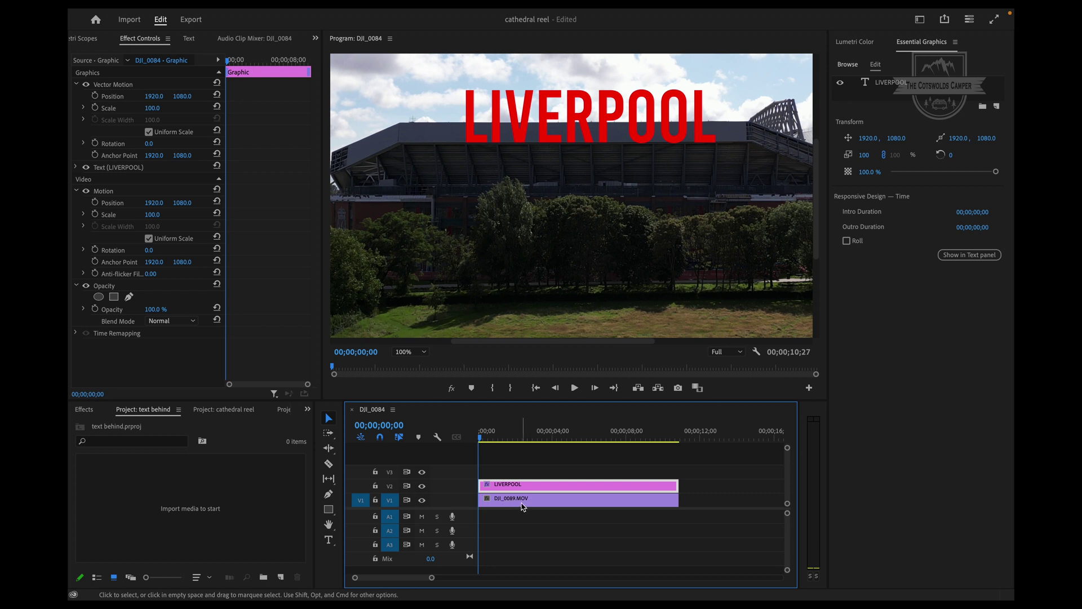
Duplicate the DJI_0089.MOV clip from V1 onto V3 above the title and return the playhead to the start.
left_click(523, 507)
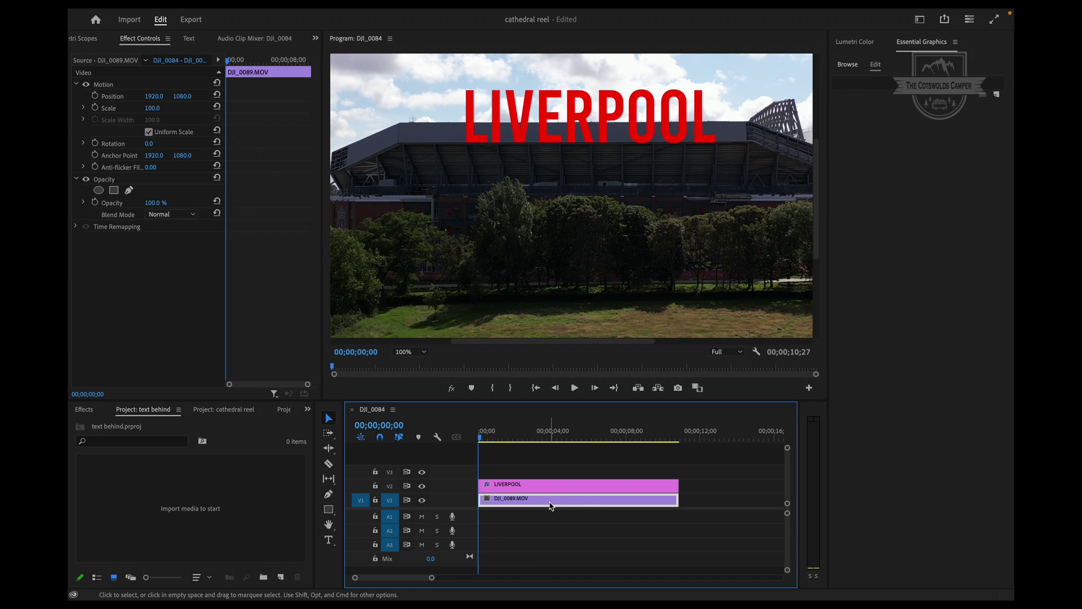
left_click_drag(551, 506, 551, 476)
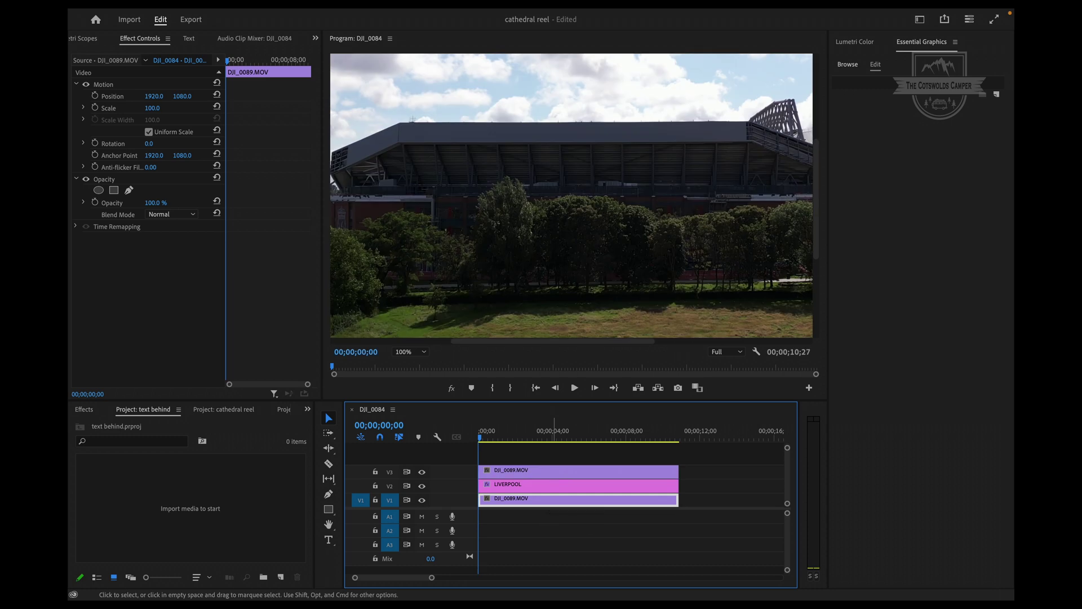
left_click(482, 439)
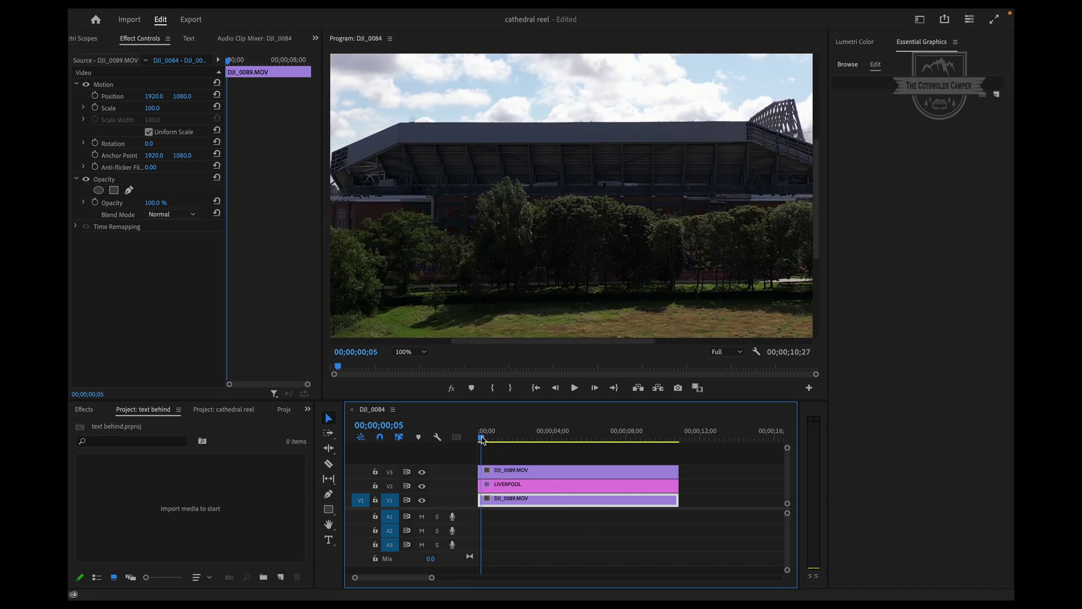
mouse_move(484, 437)
left_mouse_down()
mouse_move(495, 438)
mouse_move(465, 437)
left_mouse_up()
Lower the opacity of the duplicated DJI_0089.MOV clip on V3 to 76%.
left_click(507, 486)
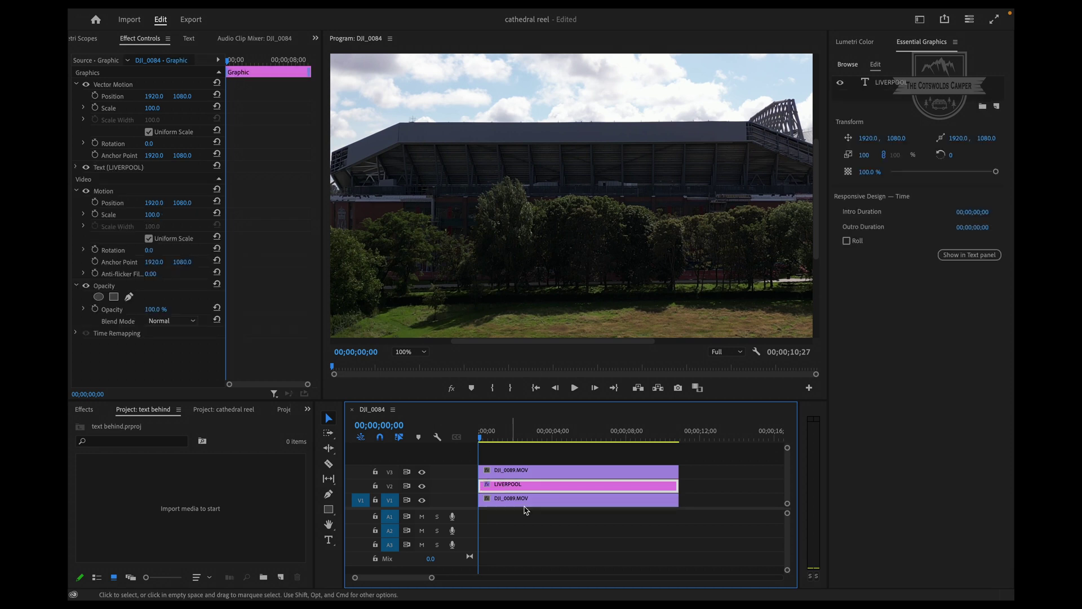
left_click(509, 471)
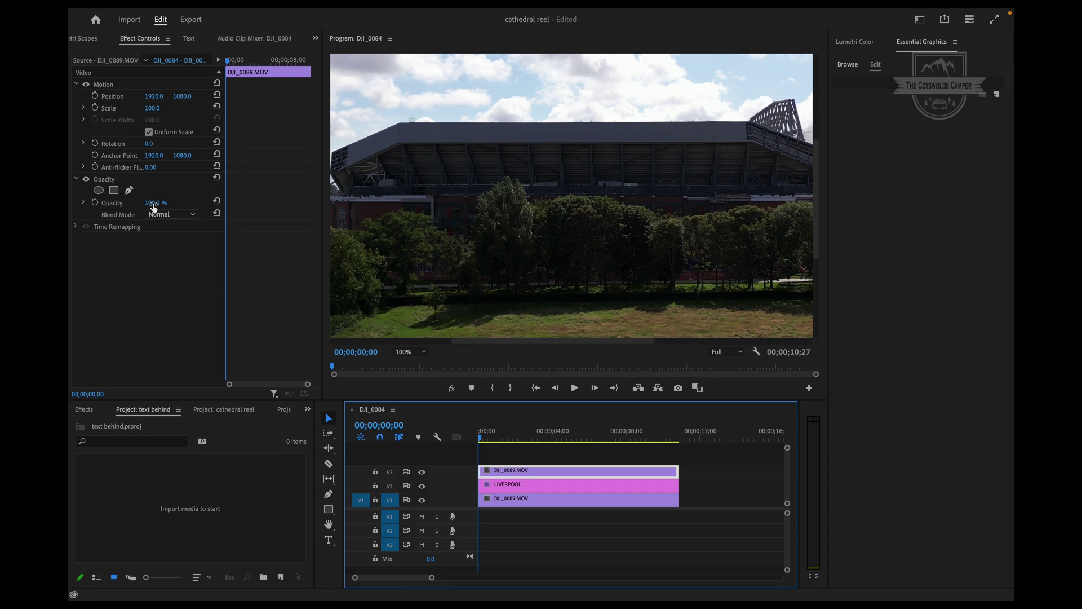
left_click_drag(161, 204, 157, 205)
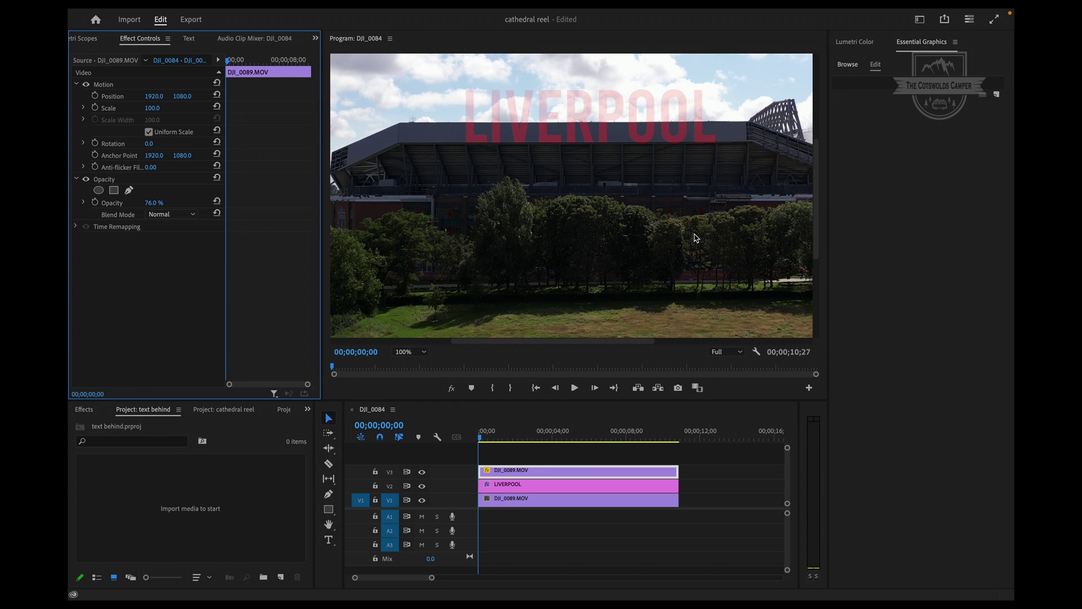
Start a freehand opacity mask on the V3 clip and trace closely spaced points along the roofline behind the title.
left_click(129, 192)
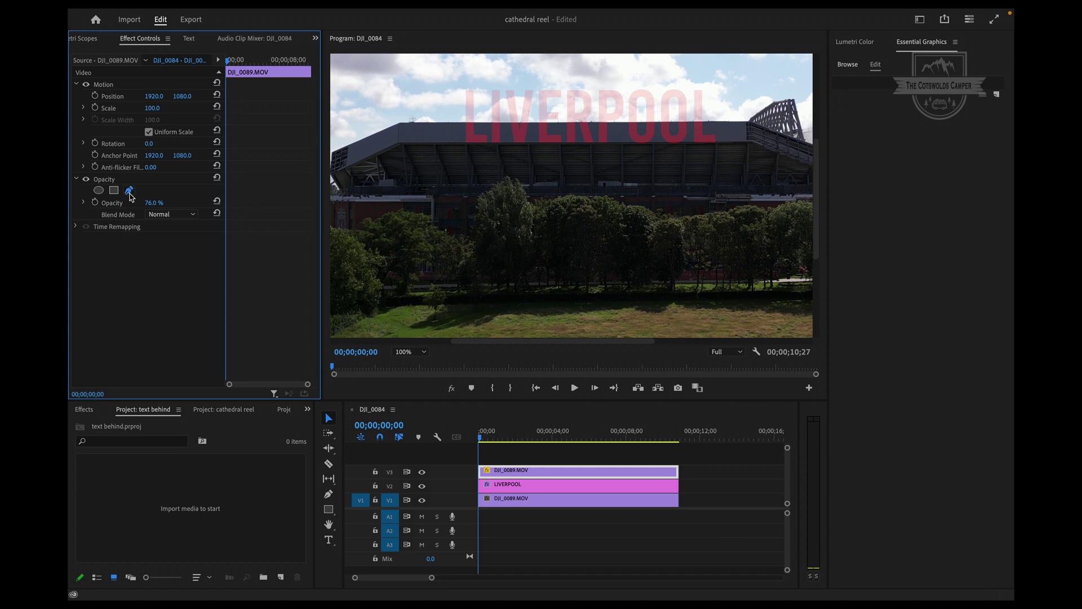
left_click(451, 123)
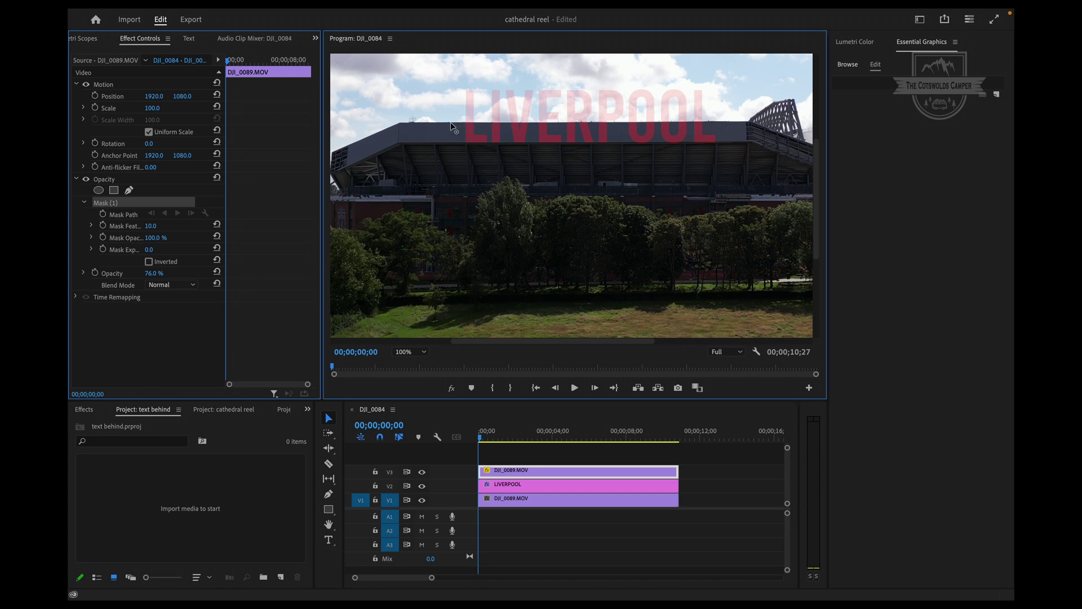
left_click(422, 353)
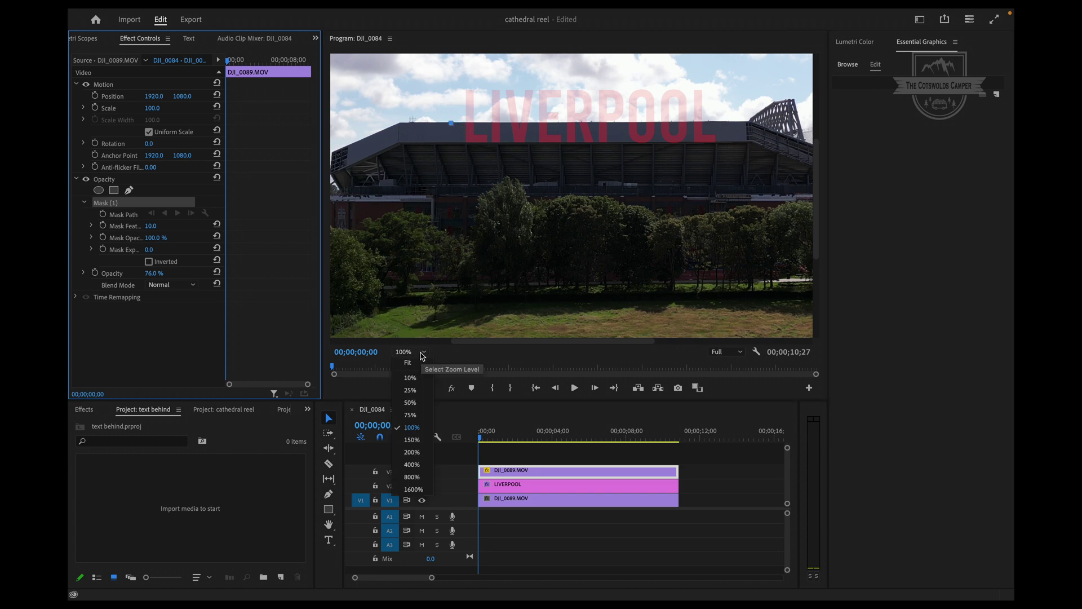
left_click(415, 437)
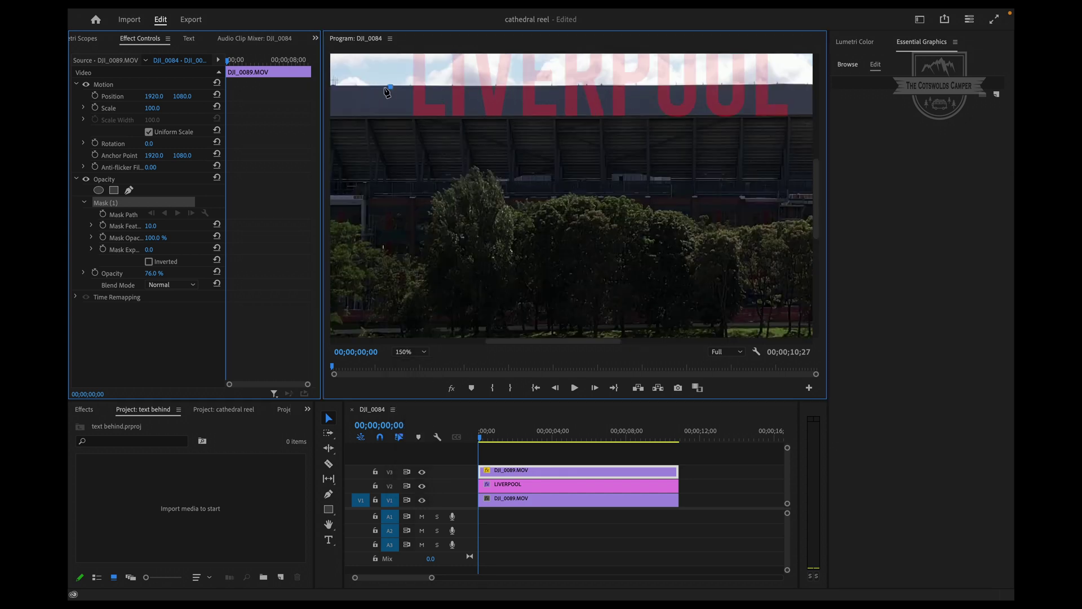
left_click(411, 87)
left_click(427, 86)
left_click(449, 86)
left_click(468, 85)
left_click(476, 86)
left_click(494, 85)
left_click(511, 85)
left_click(552, 85)
left_click(564, 85)
left_click(579, 86)
left_click(597, 86)
left_click(603, 86)
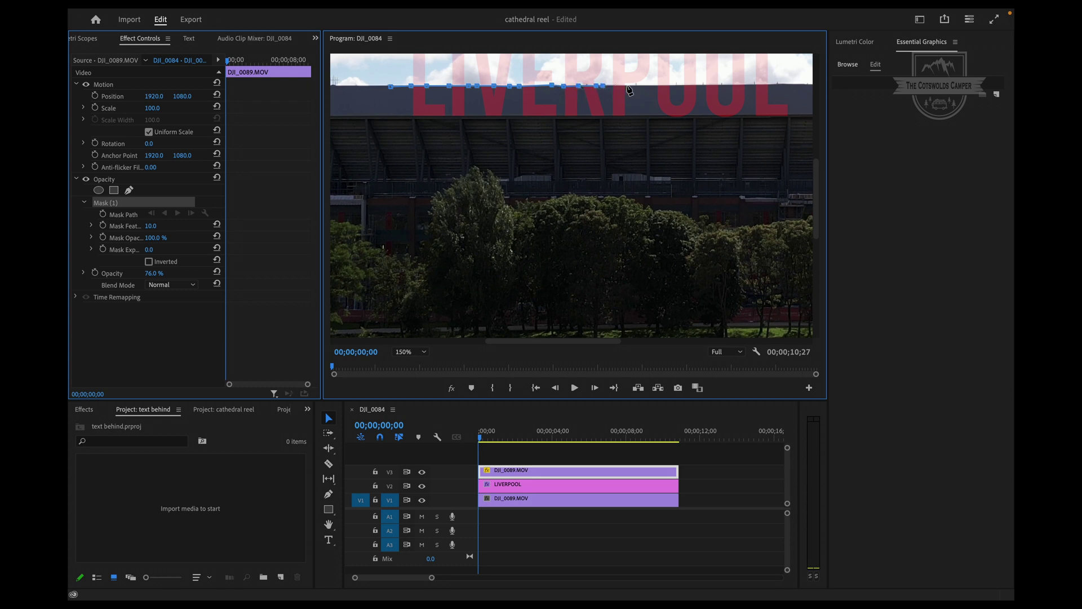
left_click(636, 85)
left_click(657, 86)
left_click(679, 86)
left_click(699, 84)
left_click(719, 83)
left_click(732, 84)
left_click(750, 84)
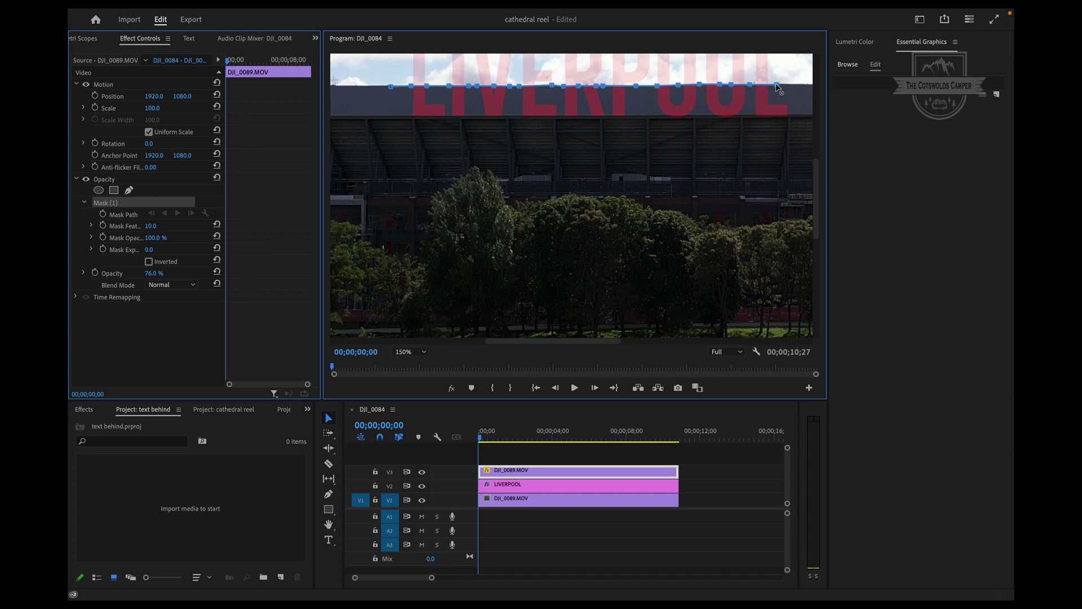
Carry the mask outline past the title's final letter, down around the stands, and close it at its first point.
left_click(798, 84)
left_click(803, 167)
left_click(721, 203)
left_click(540, 200)
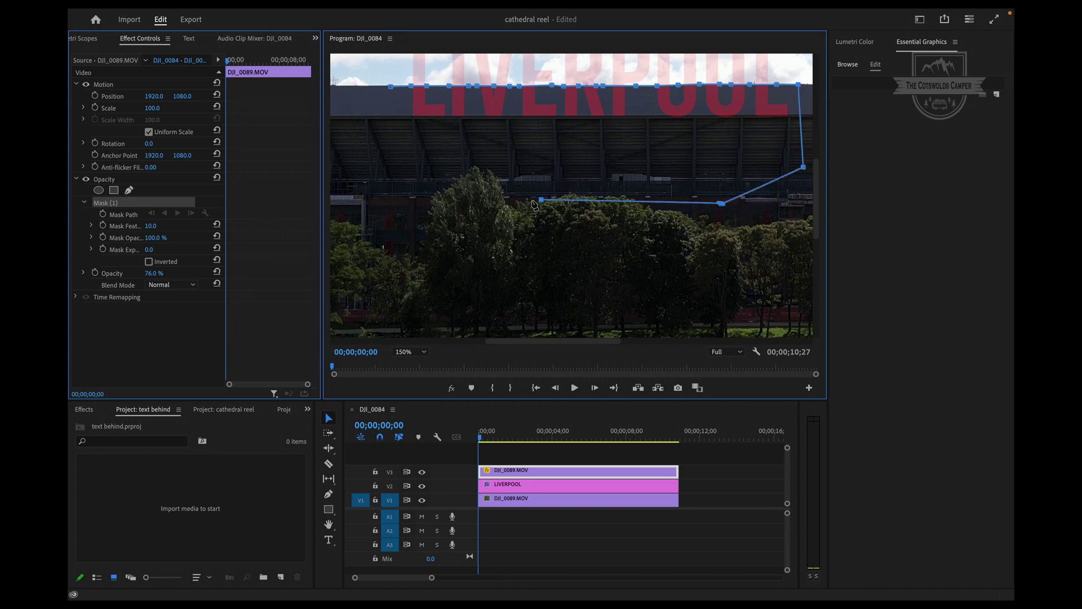
left_click(413, 199)
left_click(390, 87)
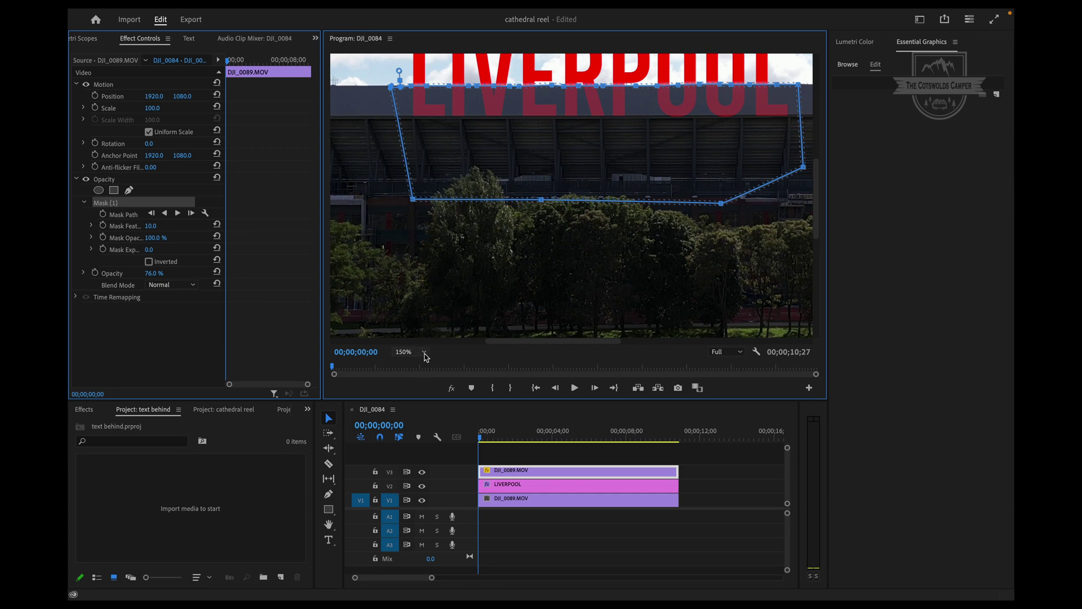
Set the opacity of the masked V3 clip back to 100%.
left_click(424, 352)
left_click(411, 436)
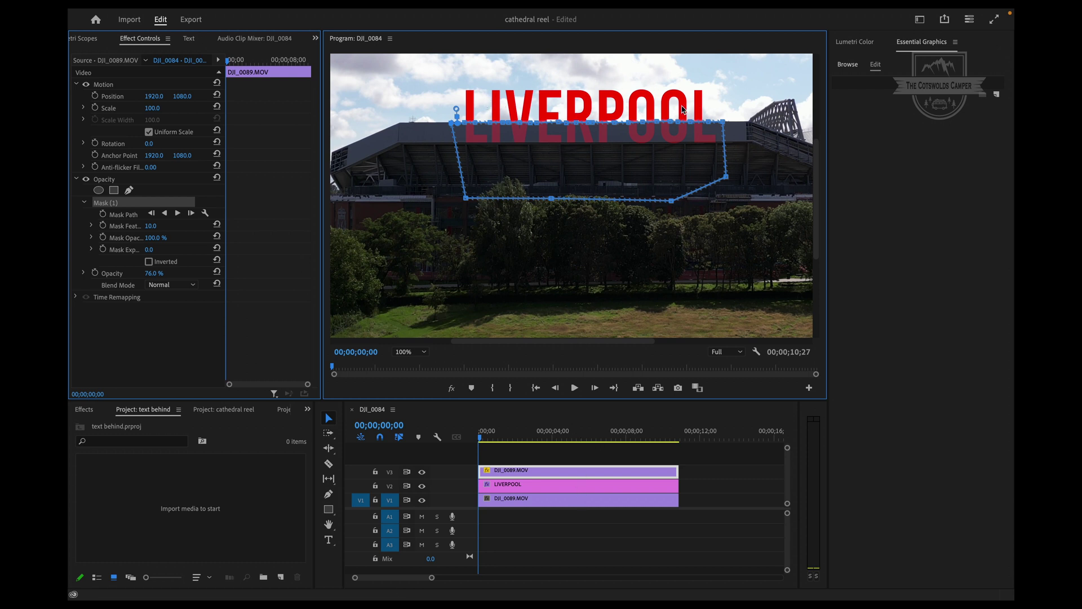
key("Right")
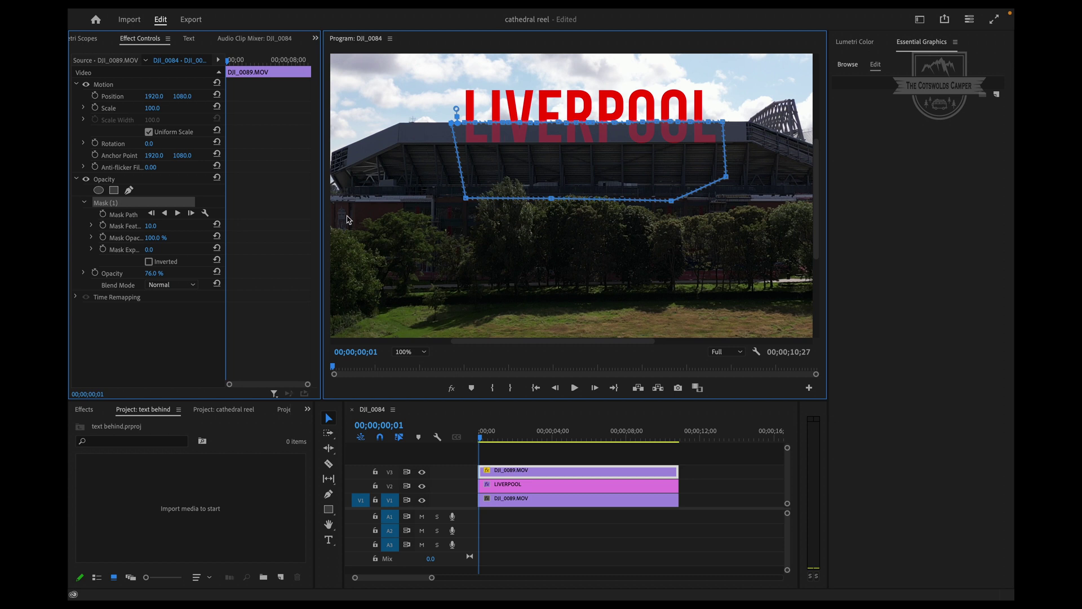
left_click_drag(151, 274, 164, 274)
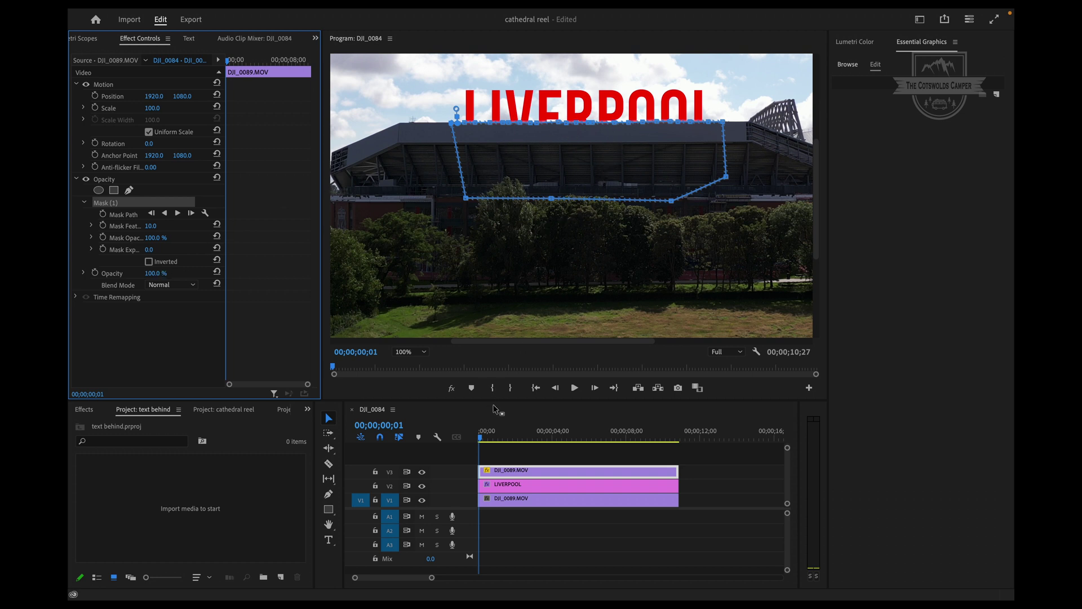
Turn on Mask Path keyframing at 00;00;03;05 and move that keyframe to the start of the clip.
left_click_drag(480, 439, 539, 445)
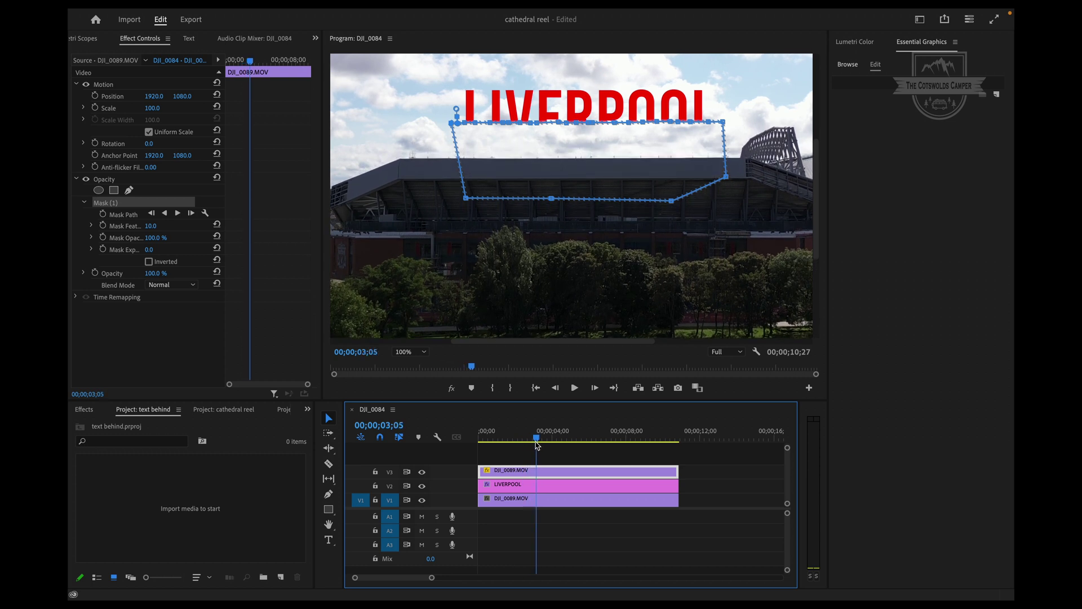
left_click(103, 214)
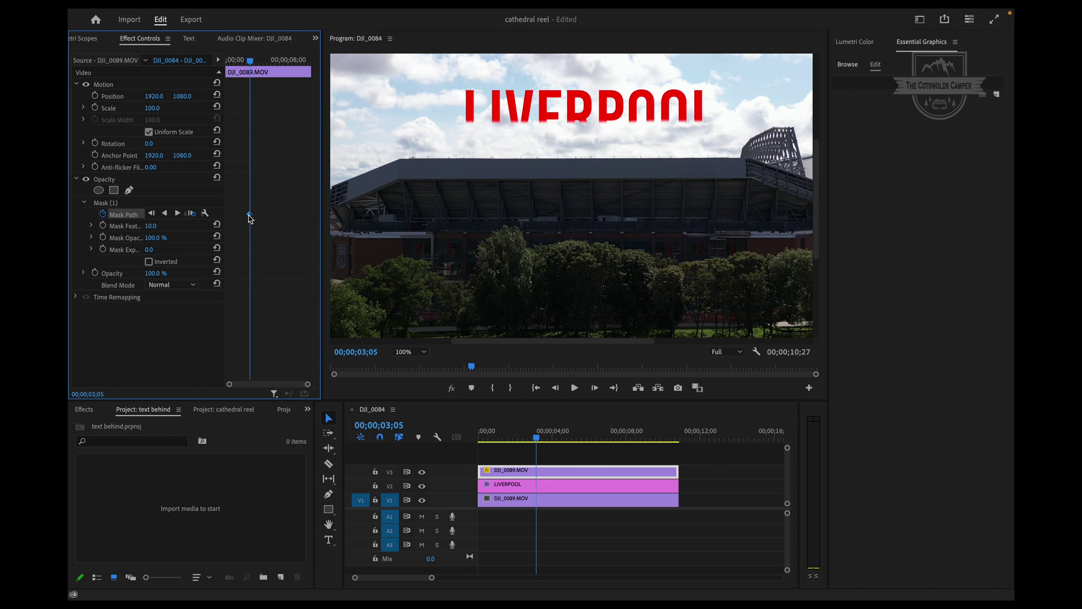
left_click_drag(250, 215, 227, 219)
Move the whole mask down at 00;00;03;05 so its upper edge lines up with the stadium roof.
left_click(111, 204)
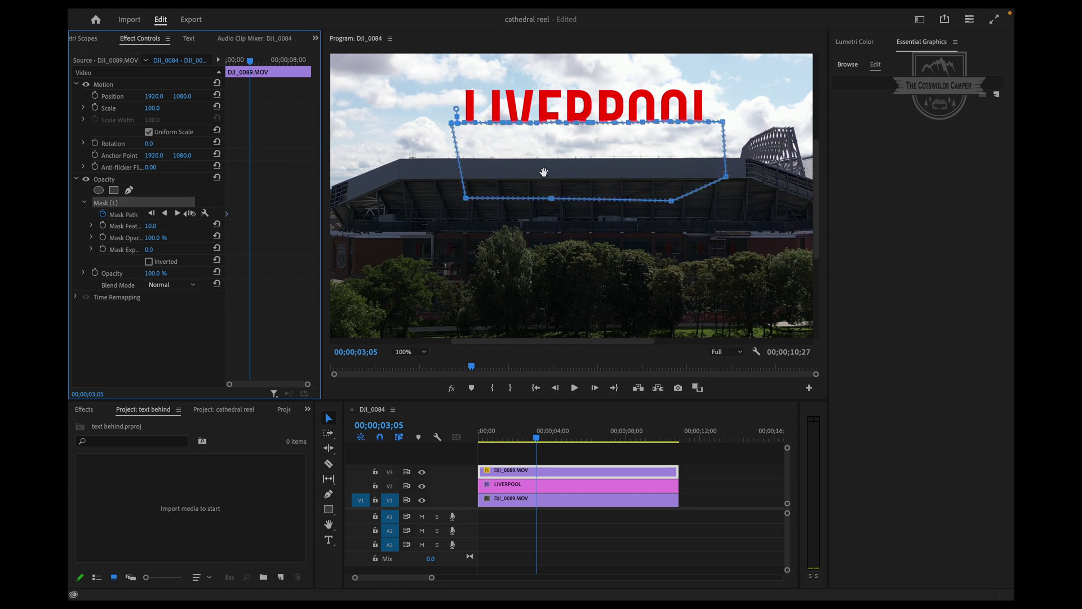
left_click(582, 146)
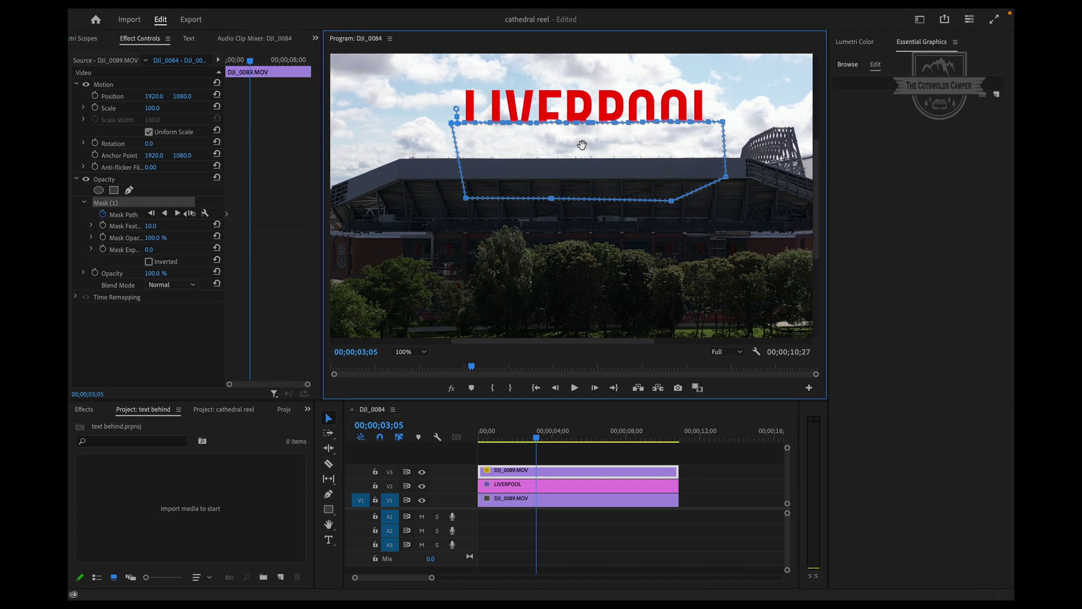
left_click_drag(582, 146, 579, 181)
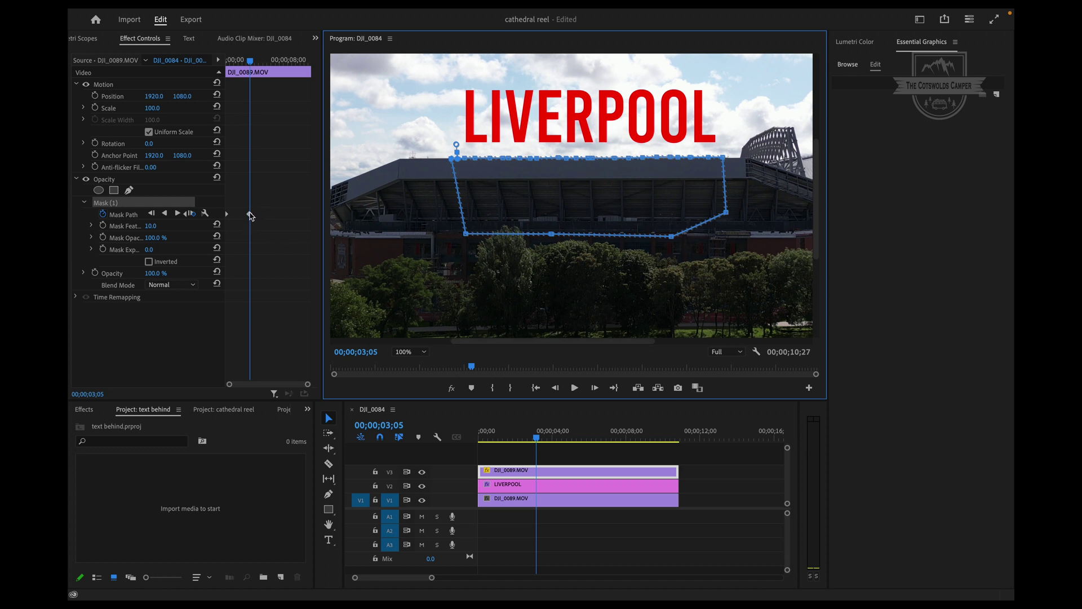
Play the sequence from the start to check how the mask follows the roof.
left_click(537, 440)
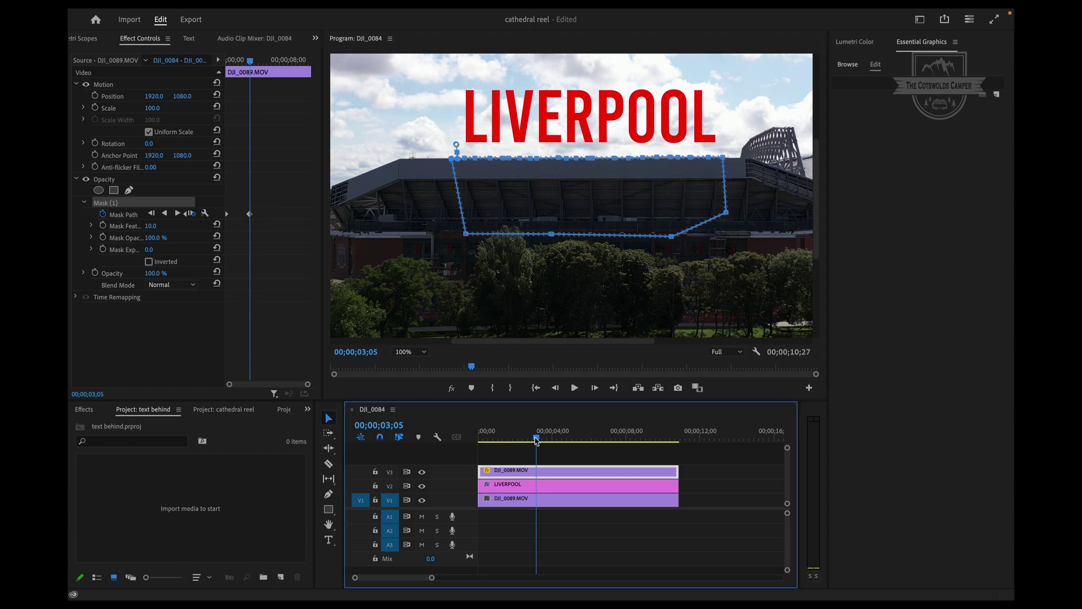
left_click_drag(536, 440, 460, 444)
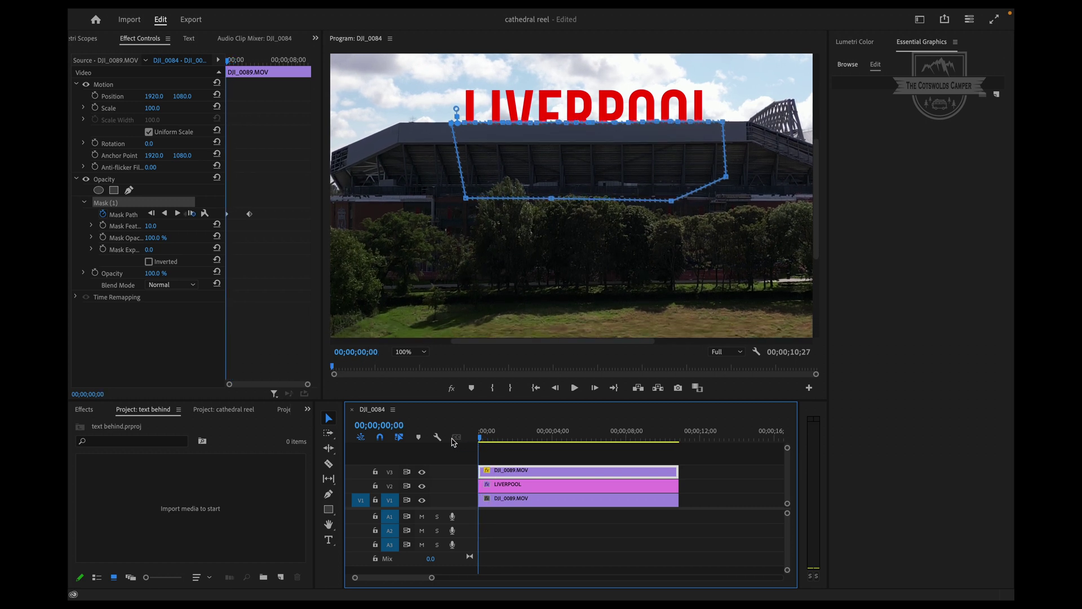
key("space")
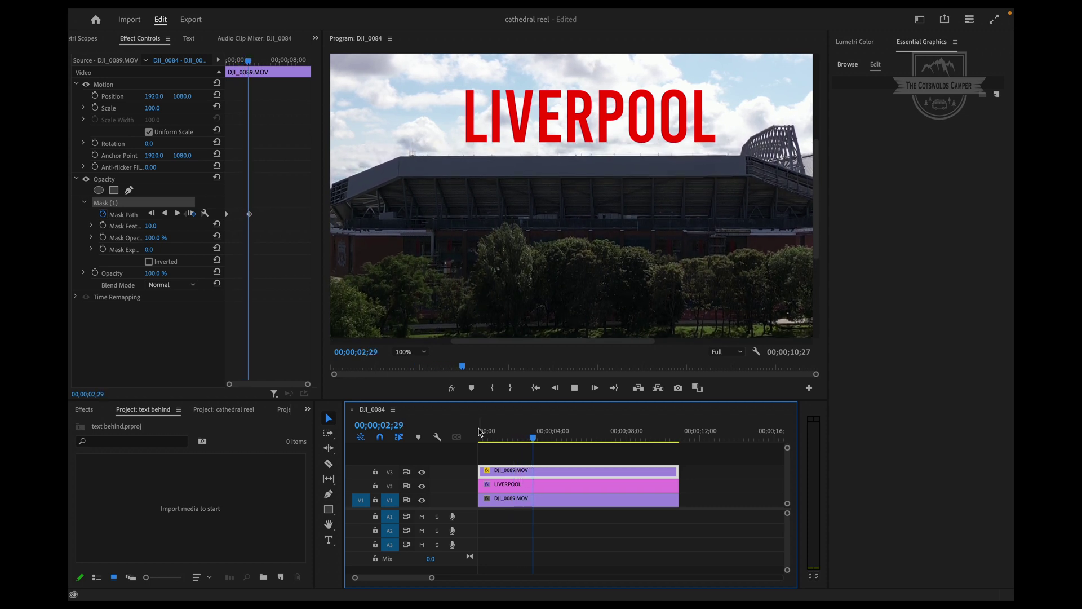
Replay the first second or so of the sequence and inspect the mask edge where the title meets the roof.
key("space")
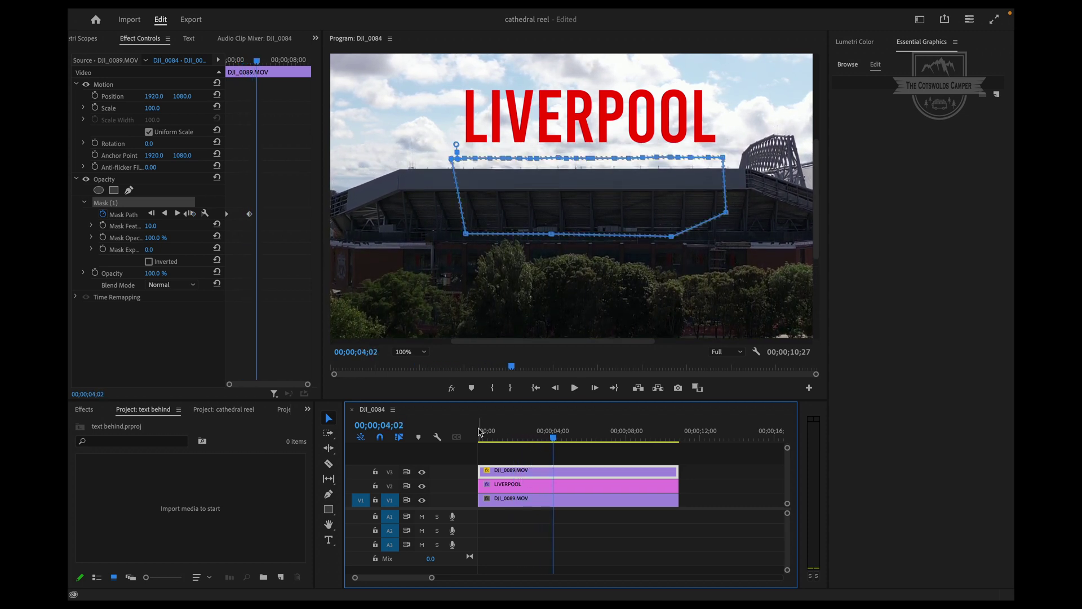
left_click_drag(256, 61, 226, 62)
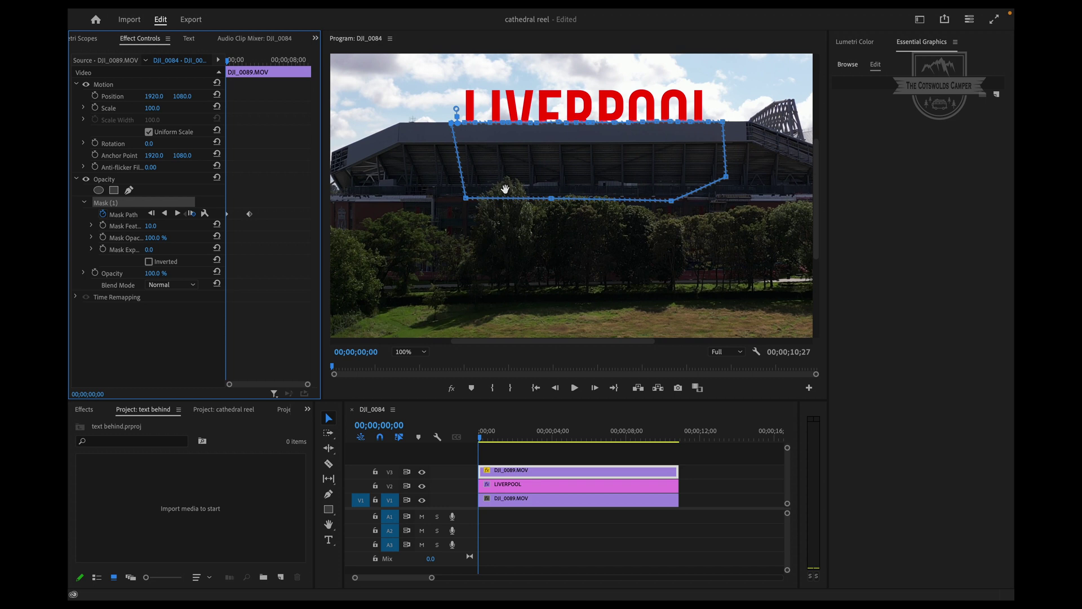
key("space")
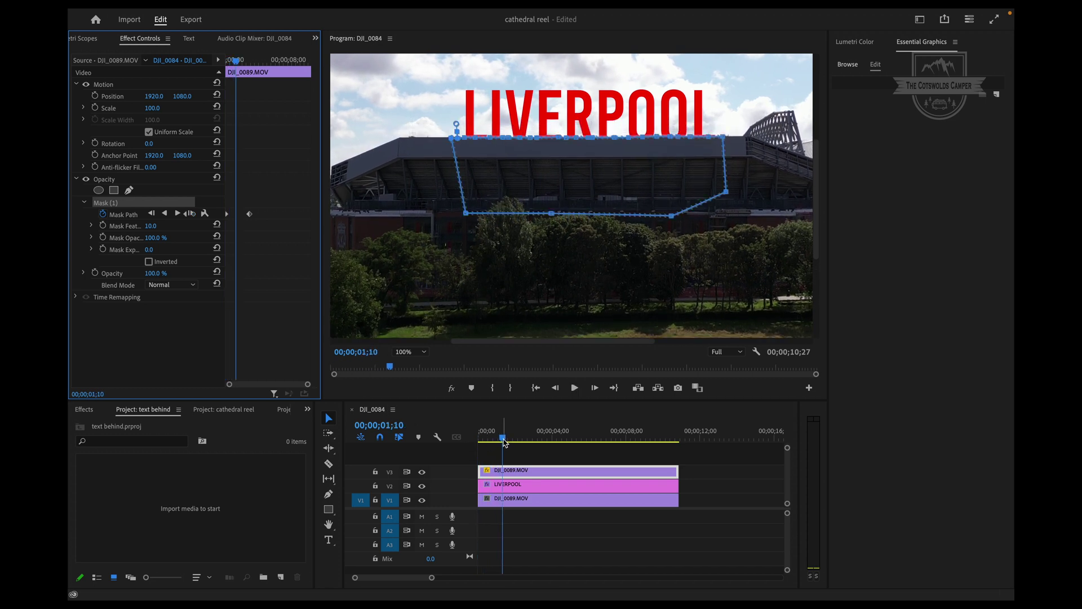
left_click_drag(504, 441, 496, 441)
Magnify the program preview to 150% and play a short stretch to examine the mask edge along the roof.
left_click(407, 352)
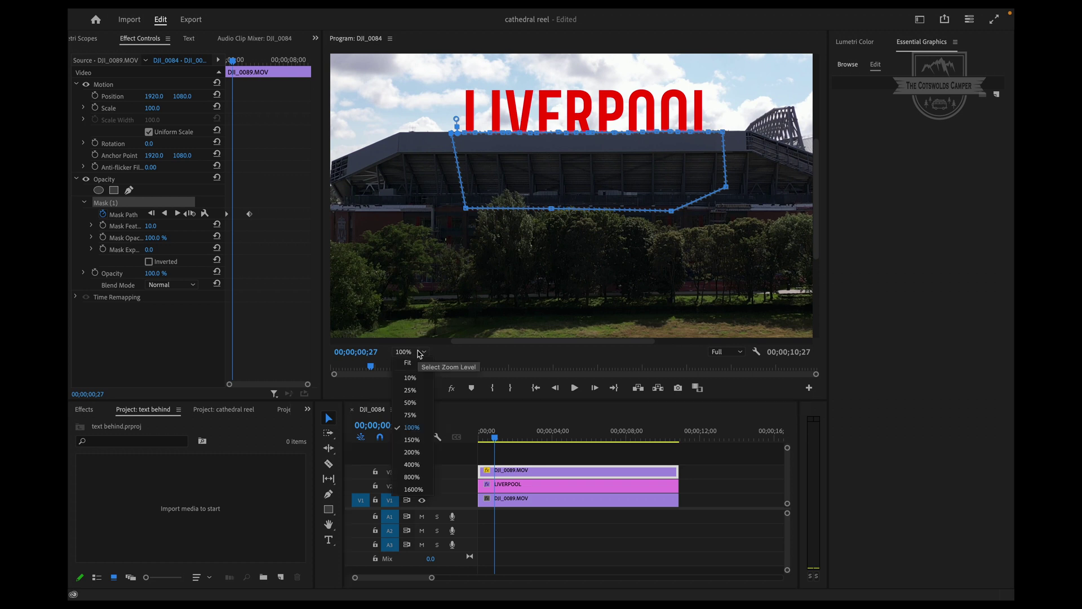
left_click(413, 440)
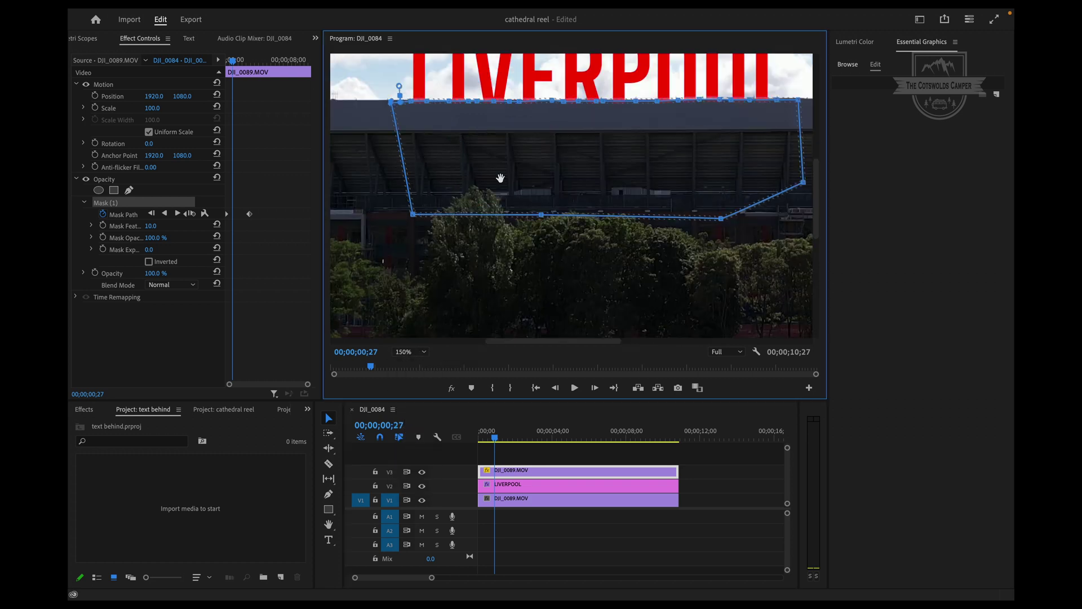
key("space")
key("space")
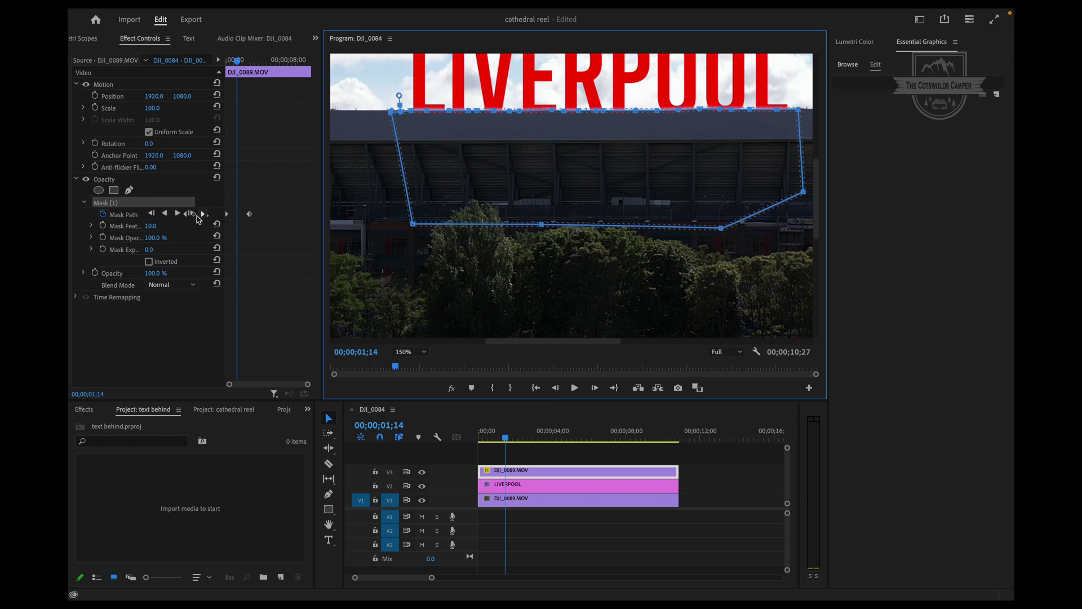
Set the Mask Feather of the V3 clip's mask to 0.
left_click(150, 226)
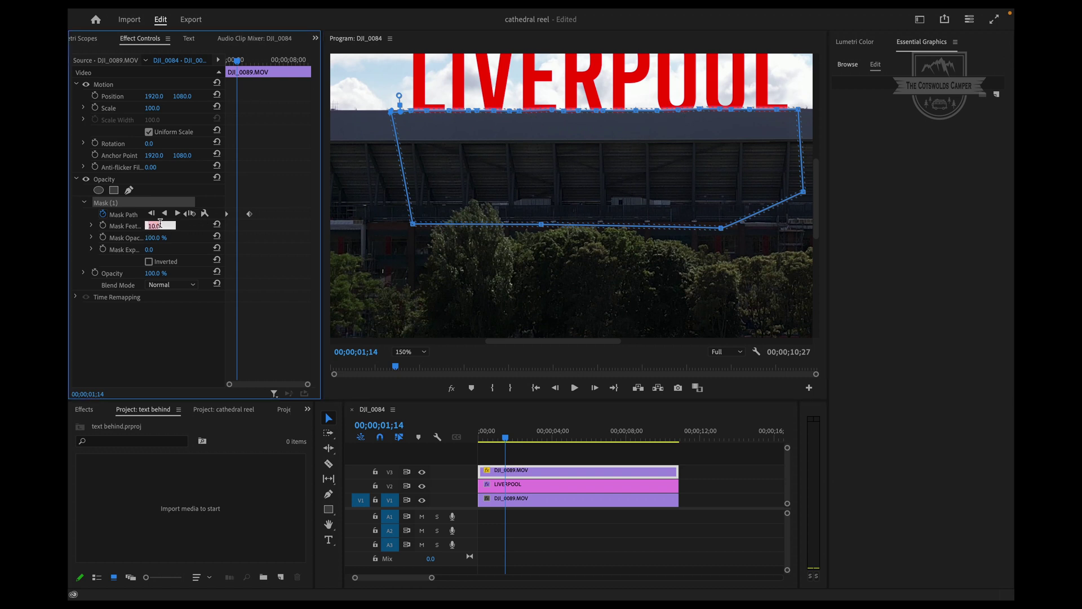
type("0")
key("Return")
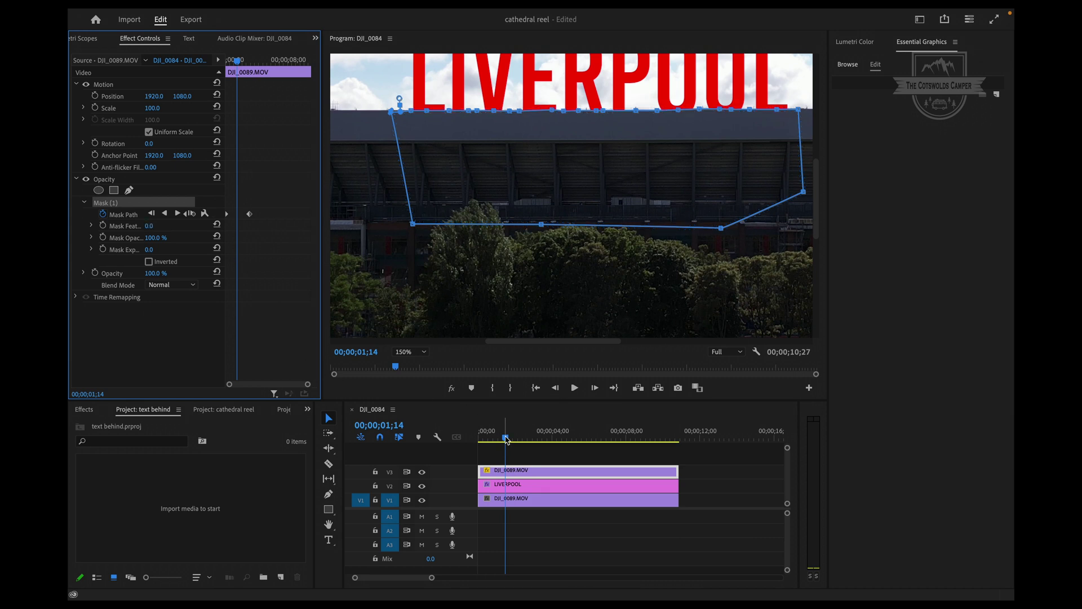
Play the magnified sequence from the start to check the unfeathered mask edge against the roof.
key("space")
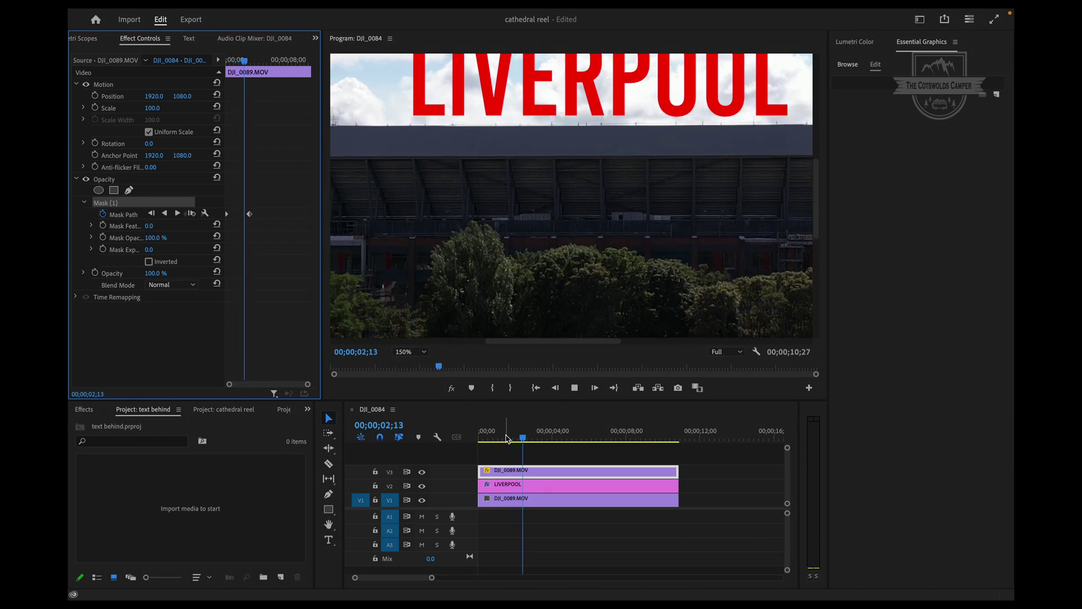
left_click_drag(536, 443, 482, 446)
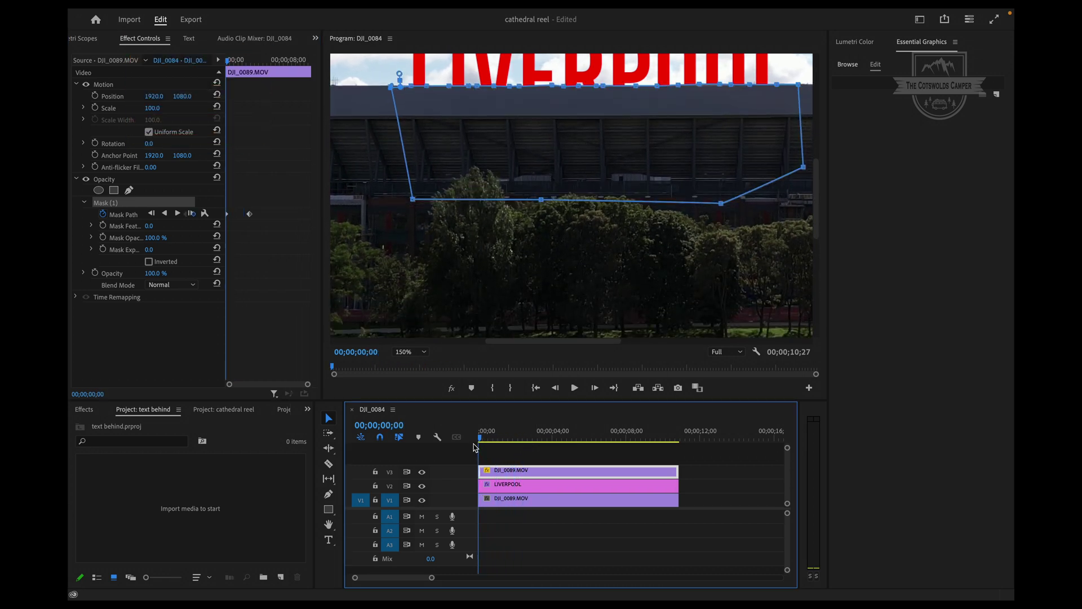
key("space")
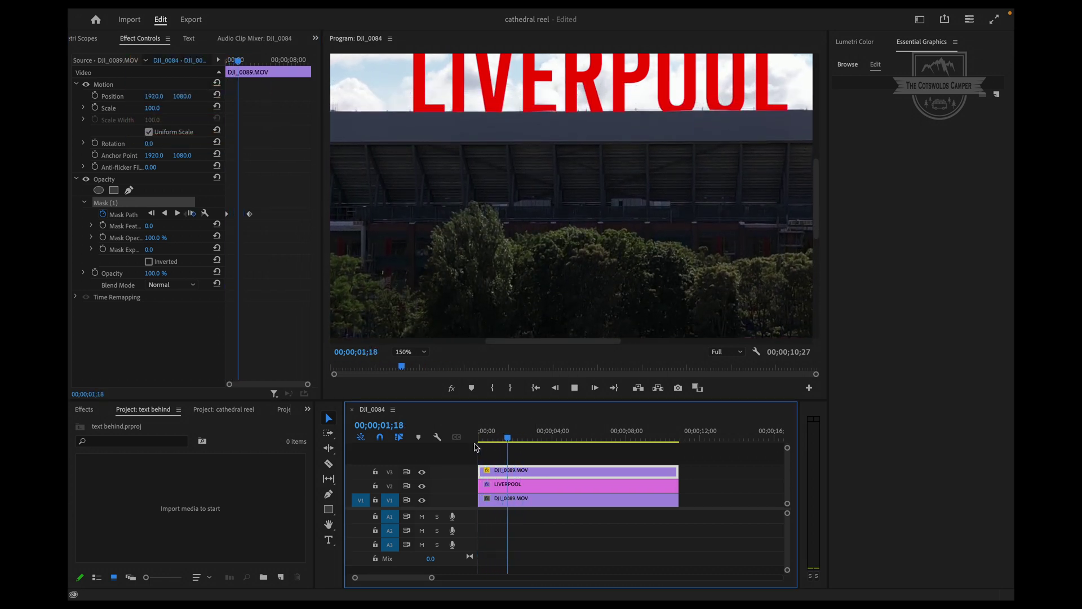
key("space")
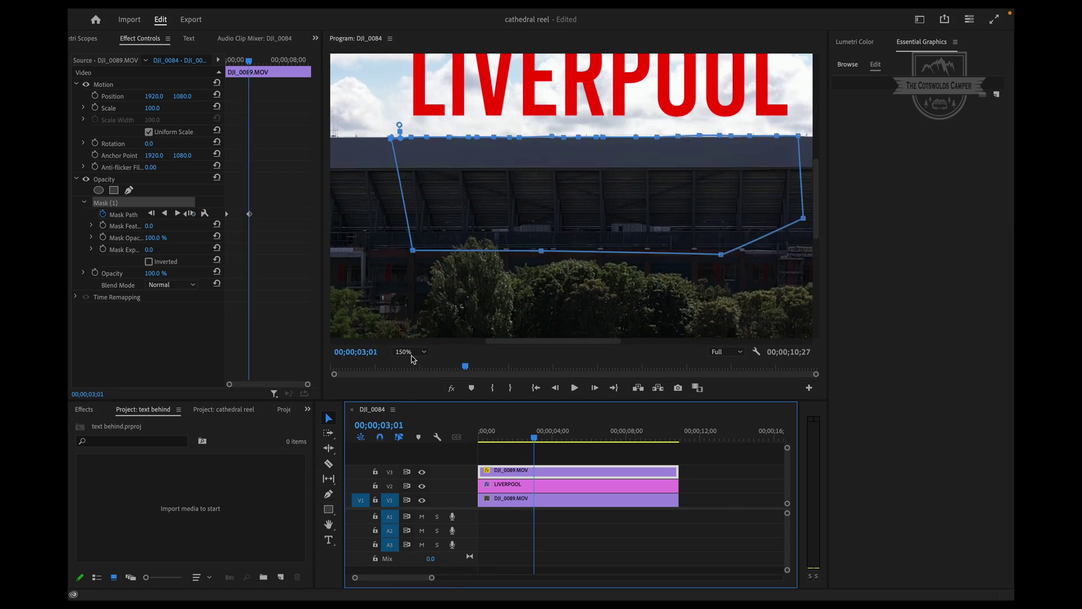
Return the program preview to 100% and play the title reveal from the start of the sequence.
left_click(408, 351)
left_click(416, 432)
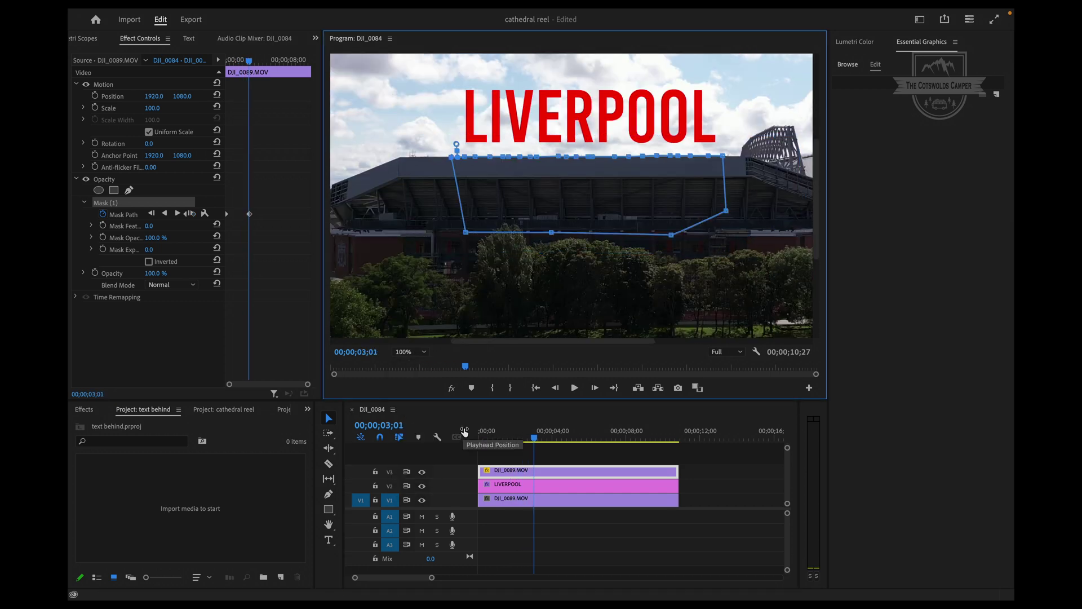
left_click(524, 441)
left_click_drag(523, 441, 448, 441)
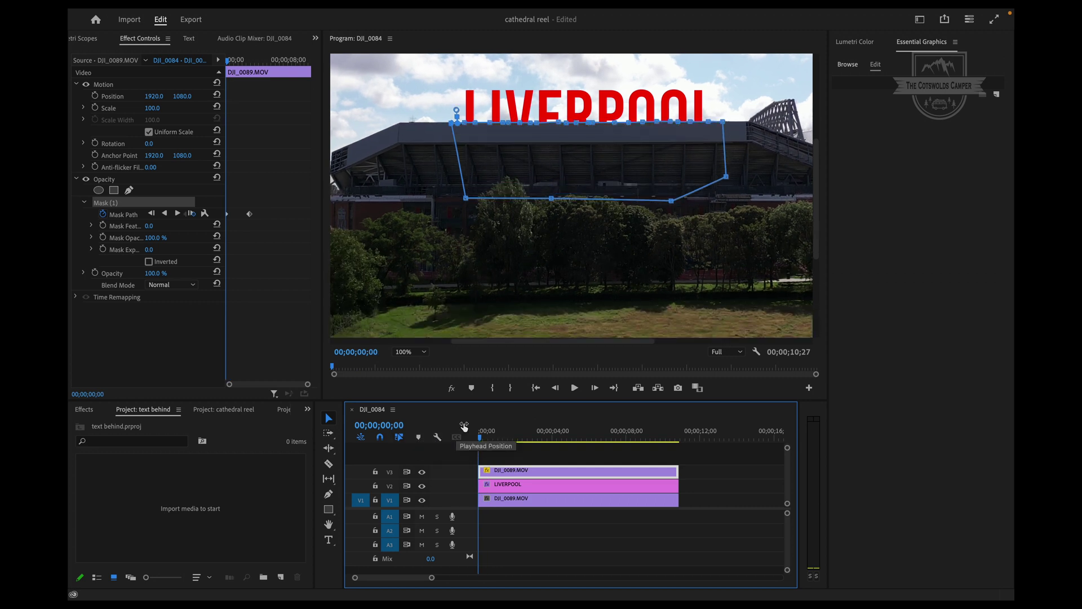
key("space")
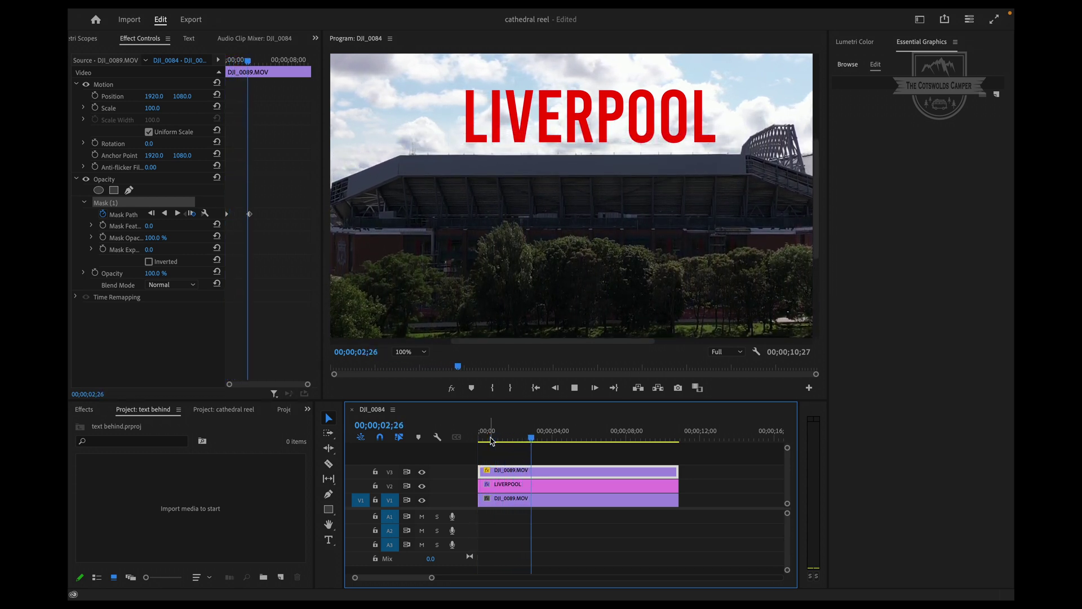
key("space")
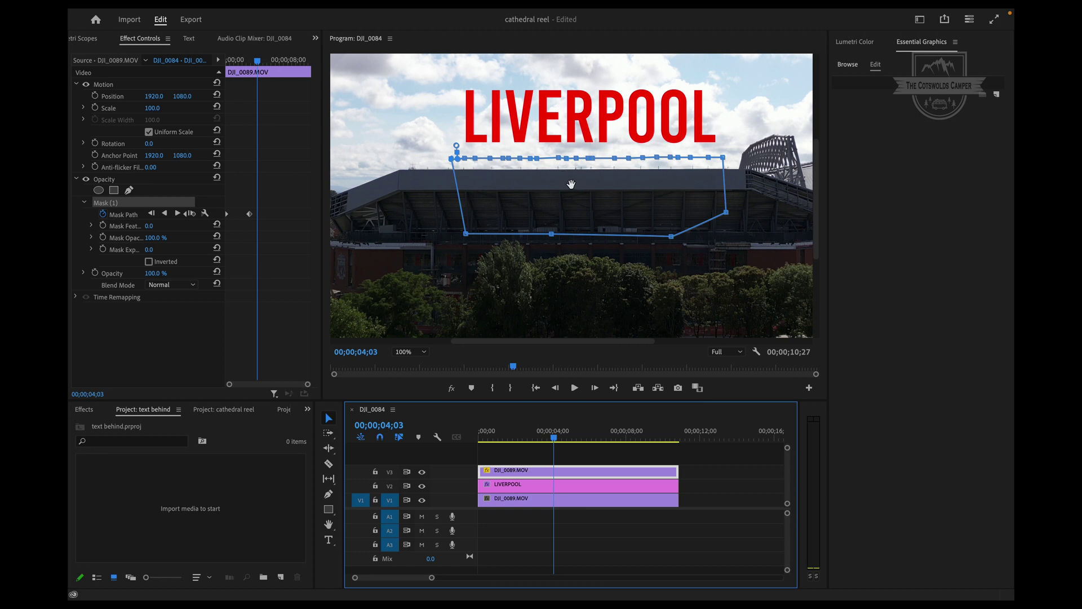
Fine-tune a point on the mask's upper edge along the roofline at the start of the clip.
left_click(550, 435)
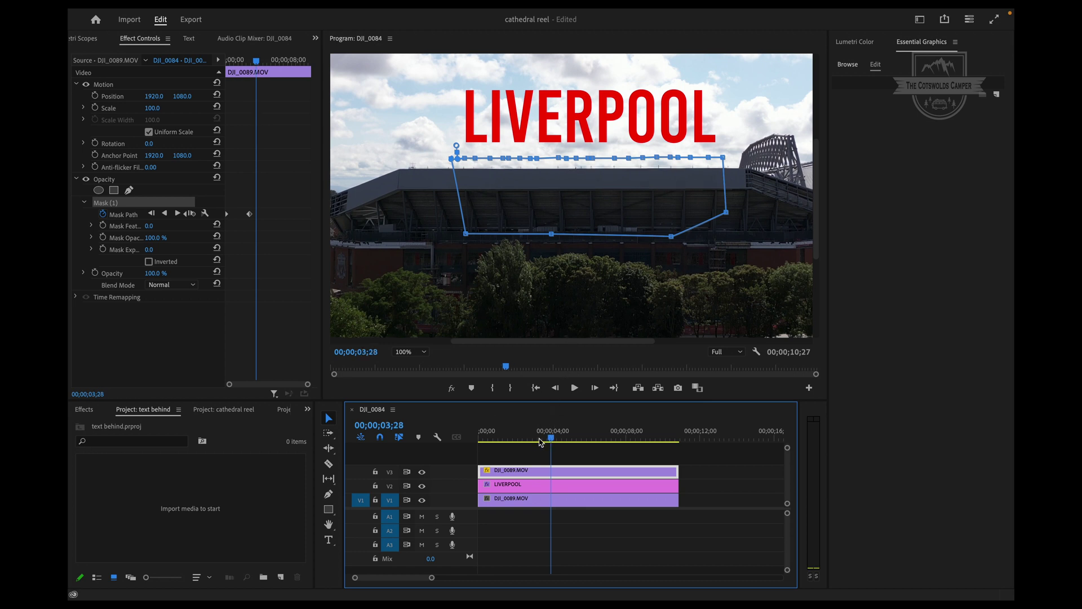
left_click_drag(540, 442, 479, 442)
left_click(543, 156)
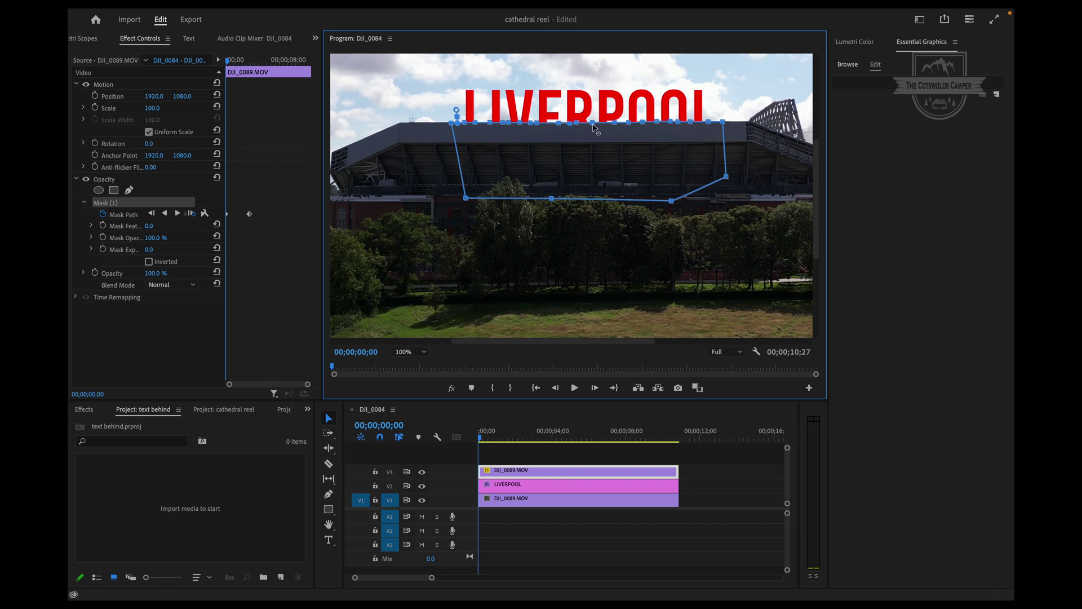
left_click_drag(593, 124, 603, 124)
Play the sequence once more to review the title rising behind the roof, and return to the first frame.
key("space")
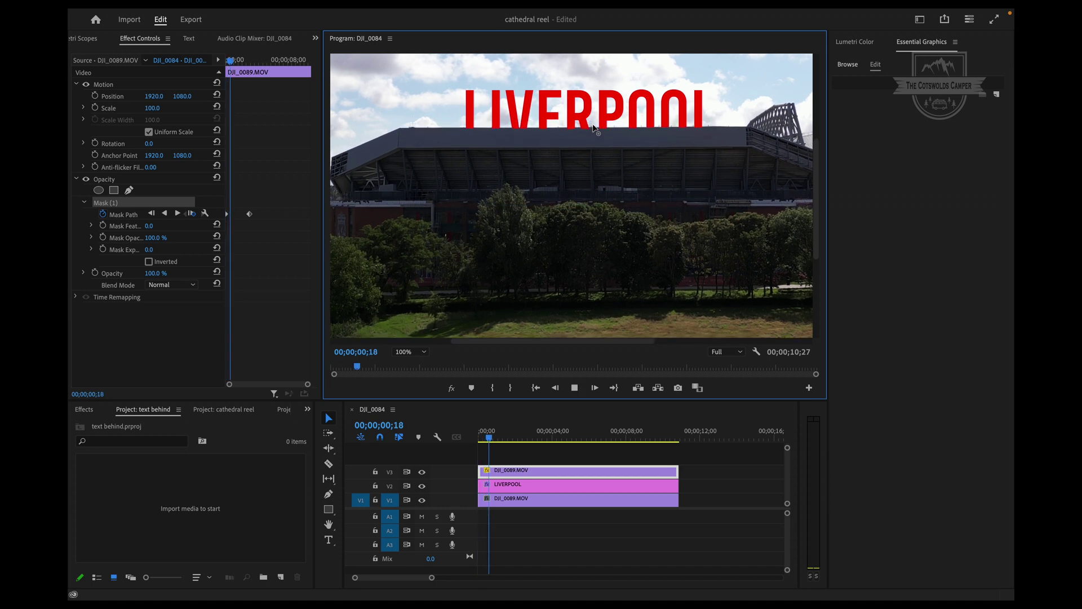
key("space")
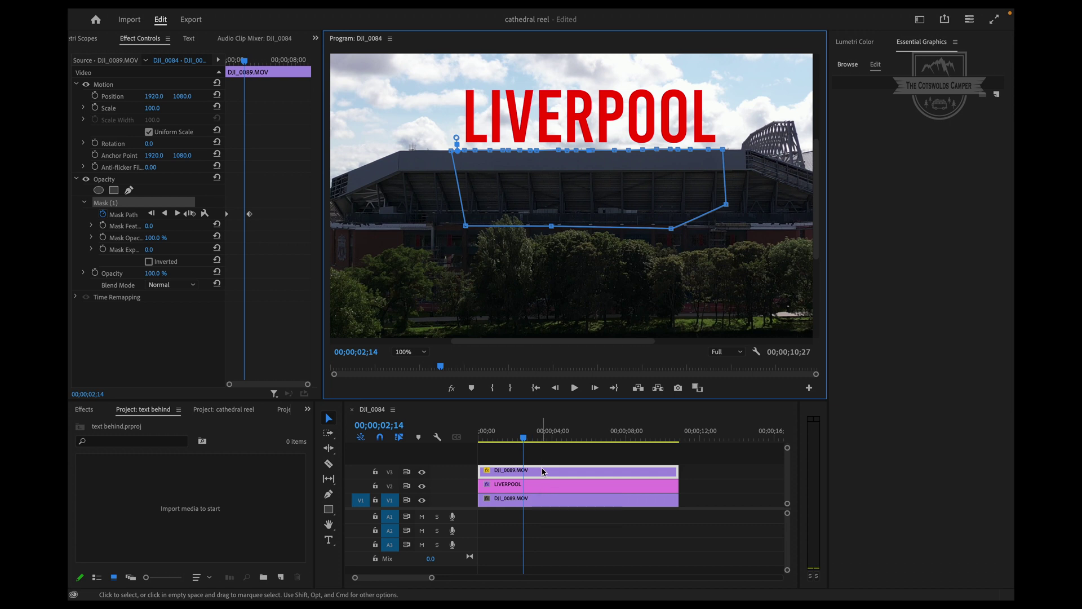
left_click_drag(524, 443, 460, 443)
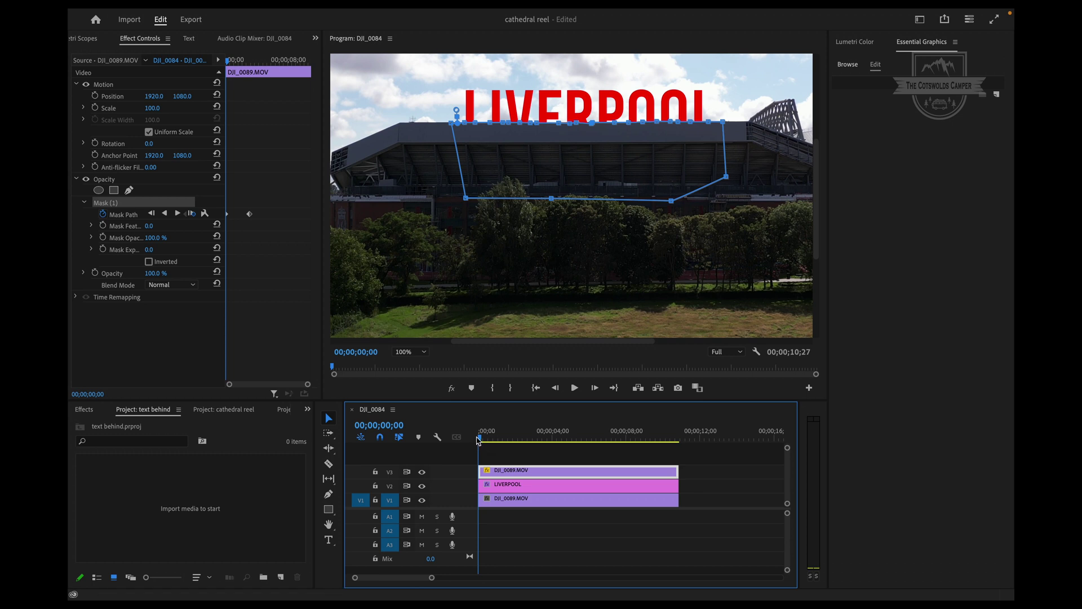